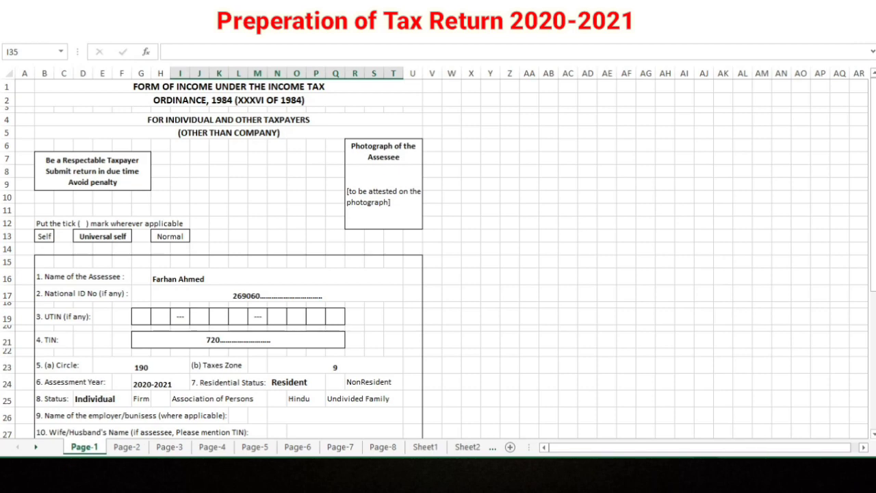
# Step: Review the assessee's name, national ID, UTIN, TIN, circle, tax zone, assessment year and status fields on Page-1
pyautogui.scroll(-1, 438, 253)
pyautogui.scroll(1, 438, 253)
pyautogui.scroll(-2, 438, 258)
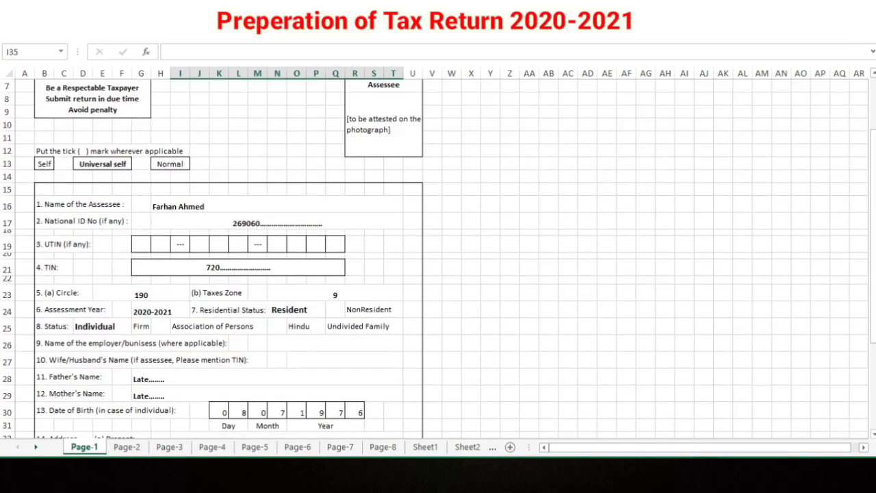
pyautogui.click(276, 205)
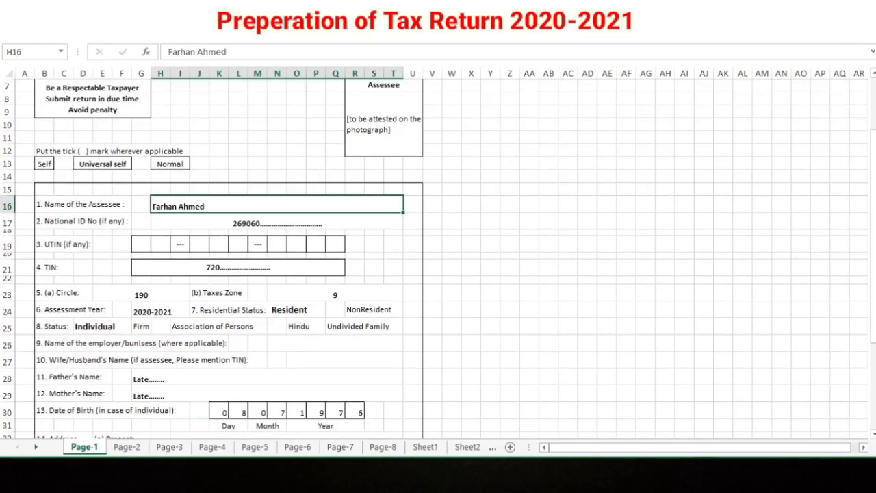
pyautogui.click(276, 222)
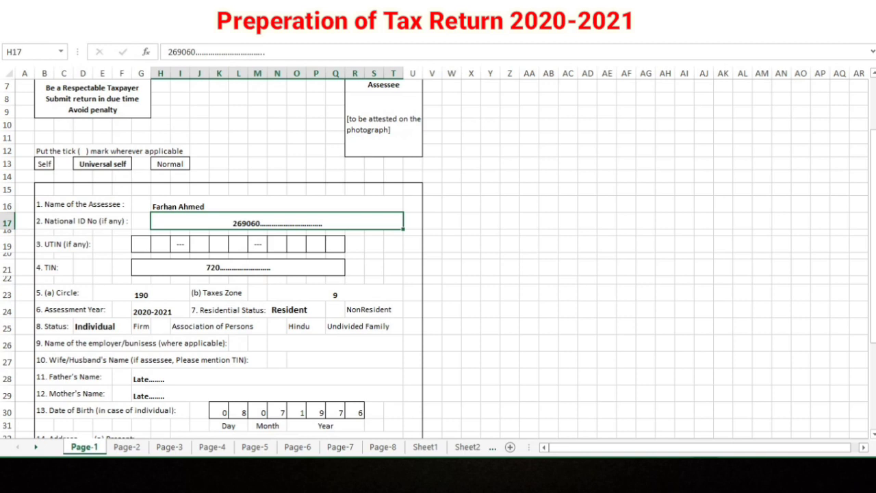
pyautogui.click(238, 244)
pyautogui.click(238, 267)
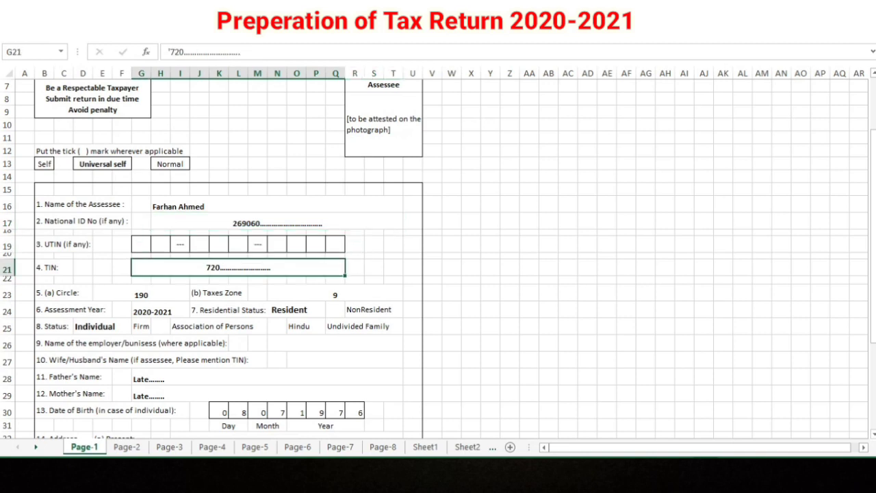
pyautogui.click(141, 294)
pyautogui.click(335, 293)
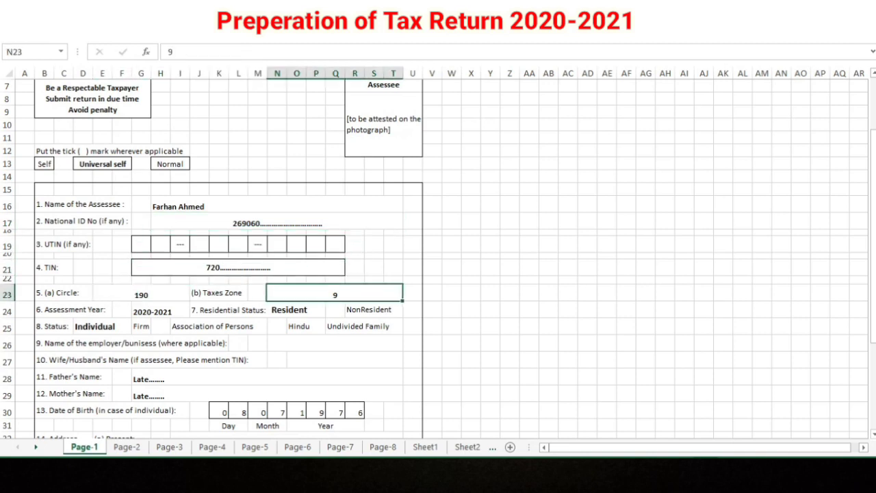
pyautogui.click(161, 311)
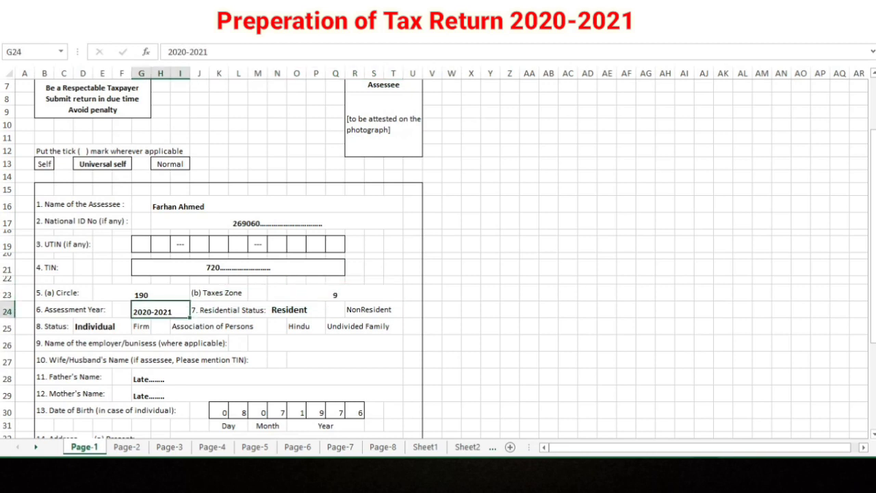
pyautogui.click(103, 326)
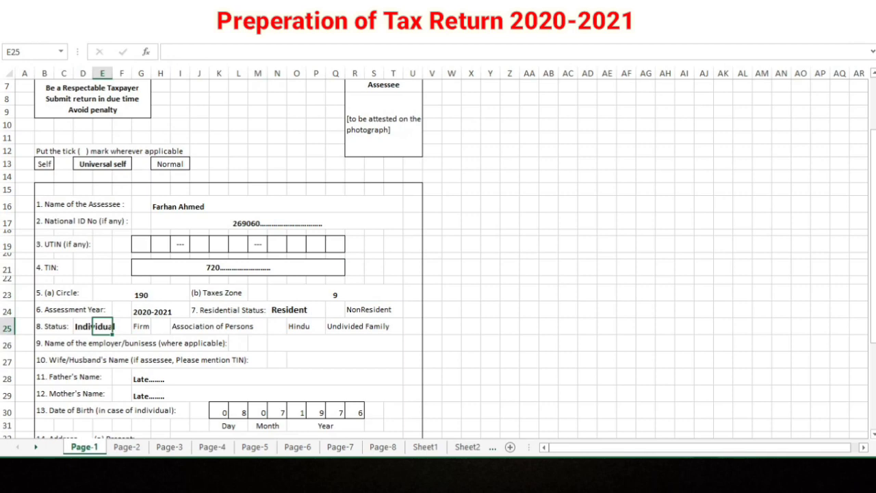
# Step: Review the employer, spouse, parents' names, date of birth and present and permanent address fields on Page-1
pyautogui.click(334, 344)
pyautogui.scroll(-1, 335, 344)
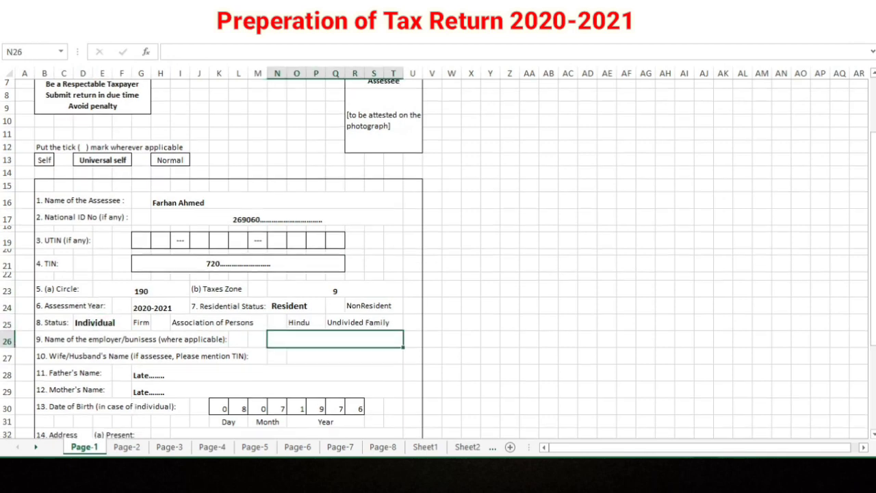
pyautogui.scroll(-1, 335, 307)
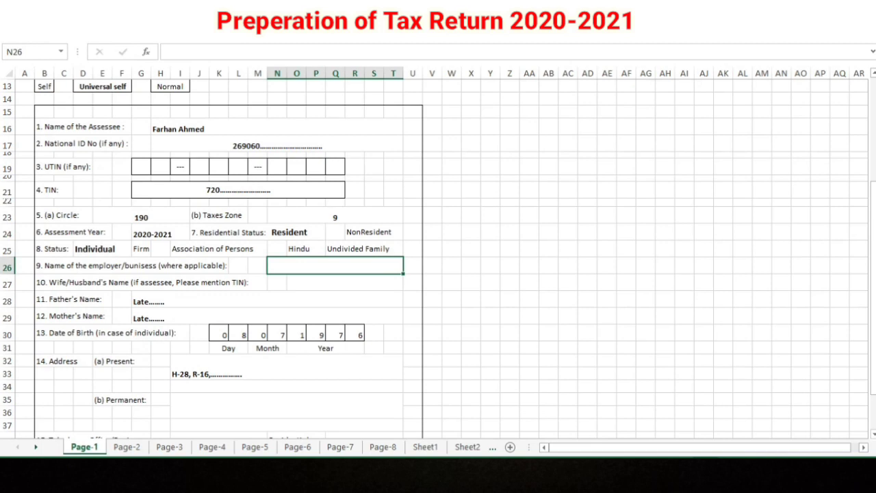
pyautogui.click(277, 282)
pyautogui.click(345, 282)
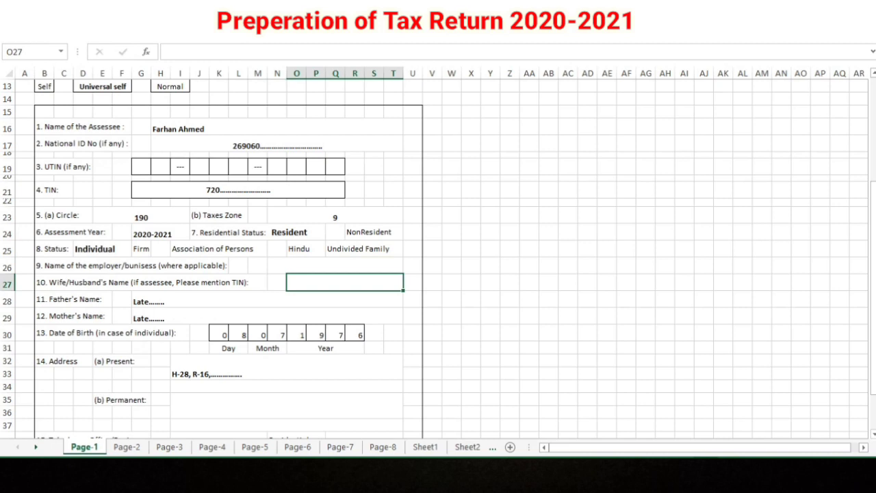
pyautogui.click(267, 300)
pyautogui.click(267, 317)
pyautogui.scroll(-1, 267, 317)
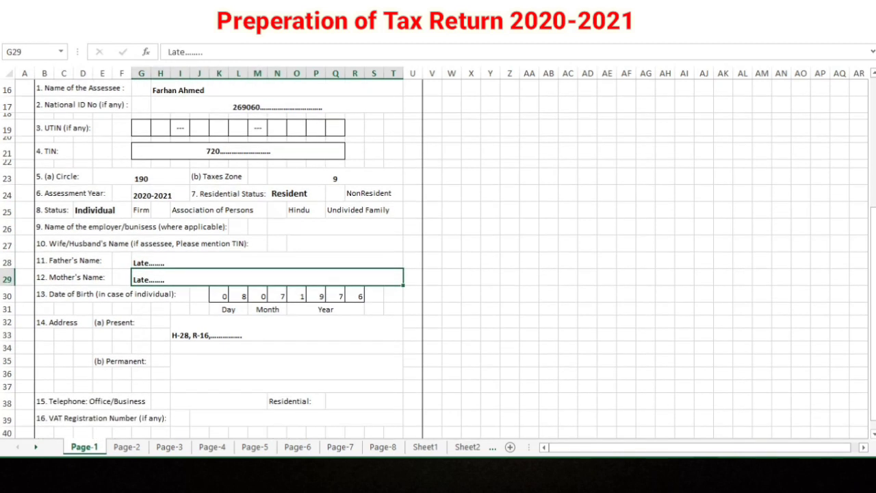
pyautogui.click(267, 310)
pyautogui.click(277, 329)
pyautogui.click(278, 366)
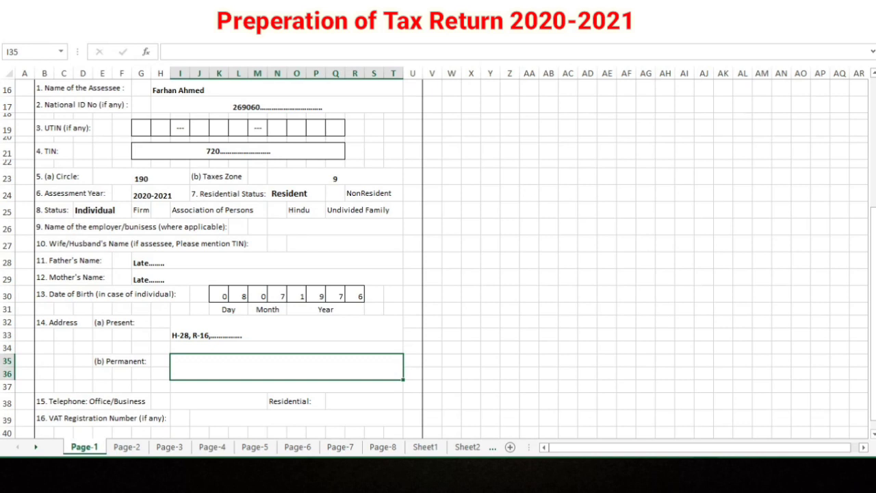
# Step: Examine the income year end date and the salaries entry in the statement of income on Page-2
pyautogui.click(127, 446)
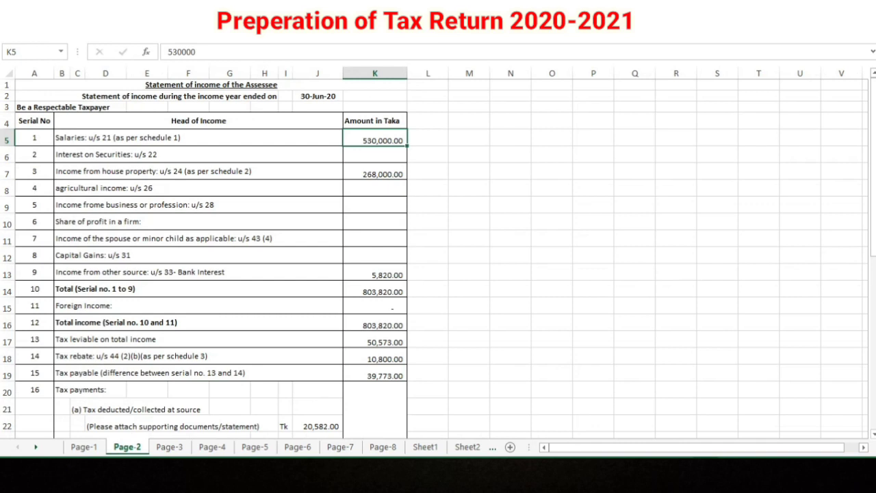
pyautogui.click(318, 107)
pyautogui.click(317, 96)
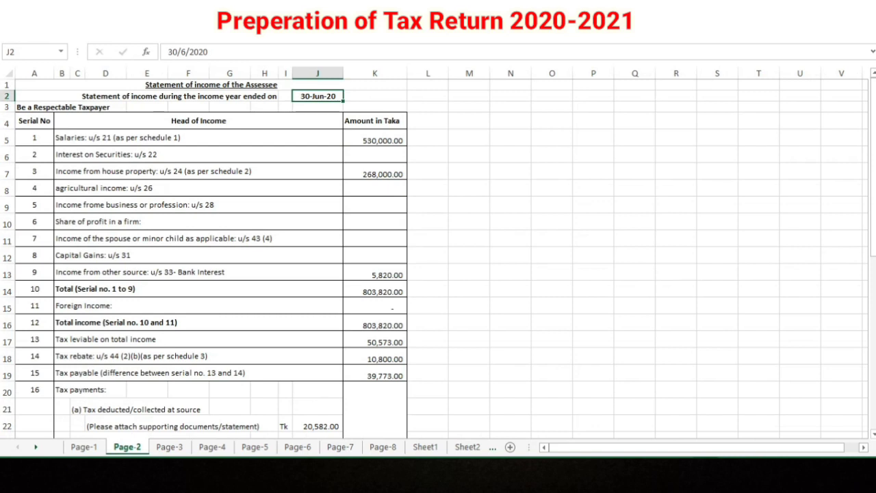
pyautogui.click(198, 137)
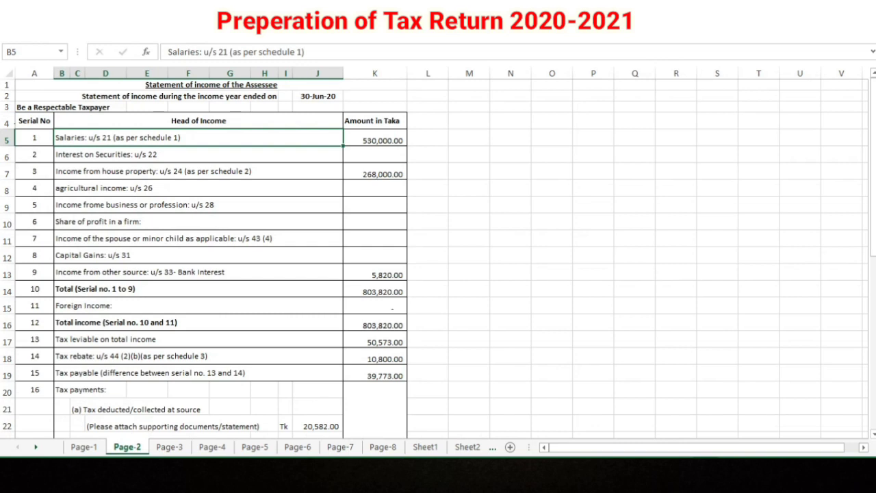
pyautogui.click(374, 139)
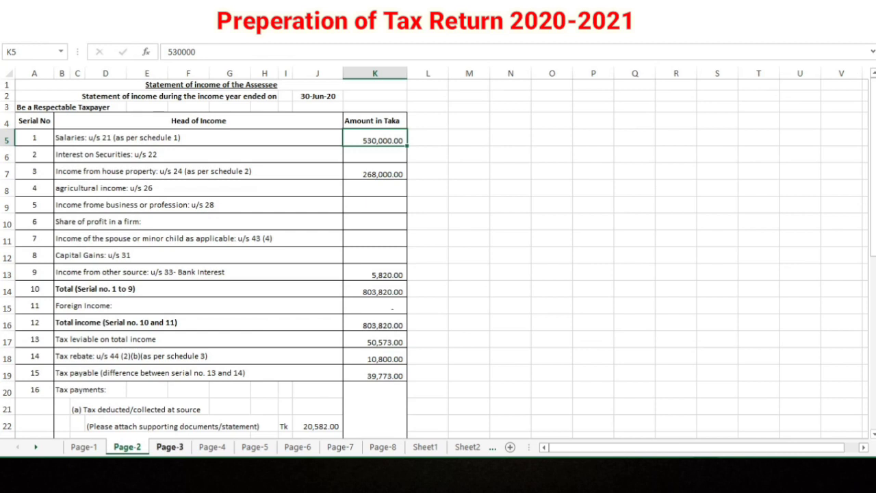
# Step: Inspect the cell references that fill the assessee's name and TIN on the Page-3 income schedules
pyautogui.click(170, 446)
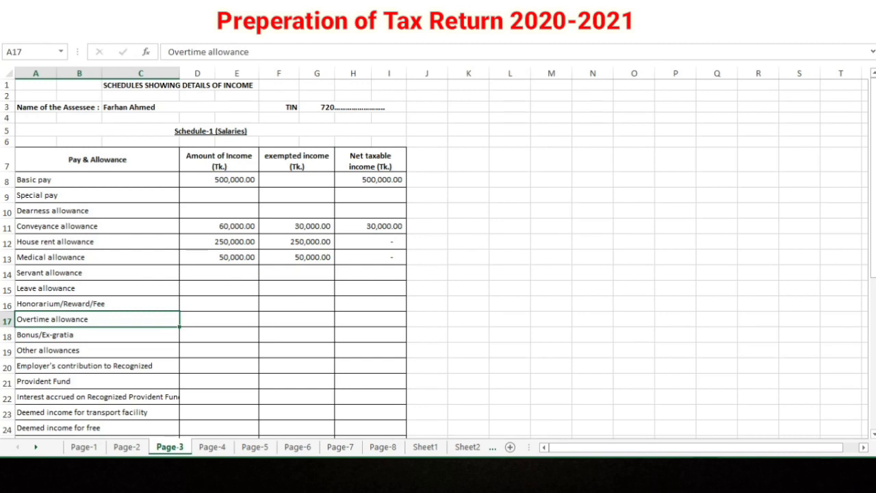
pyautogui.click(180, 107)
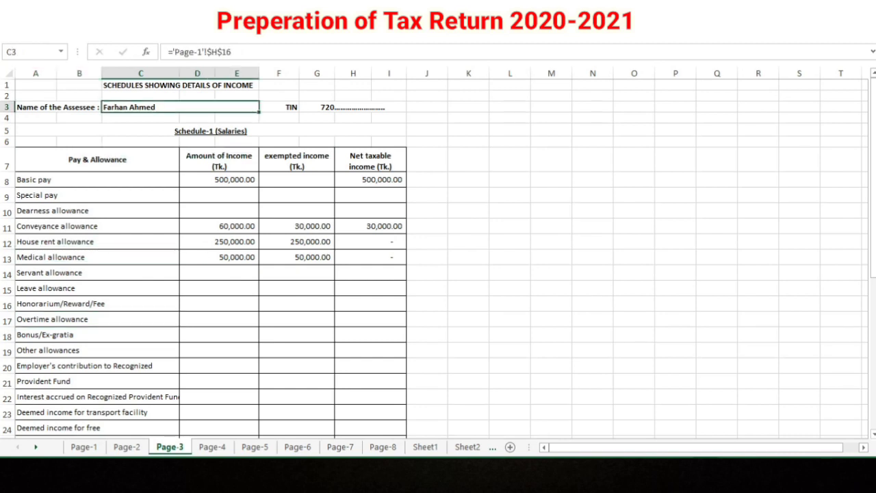
pyautogui.click(352, 108)
pyautogui.scroll(-1, 274, 260)
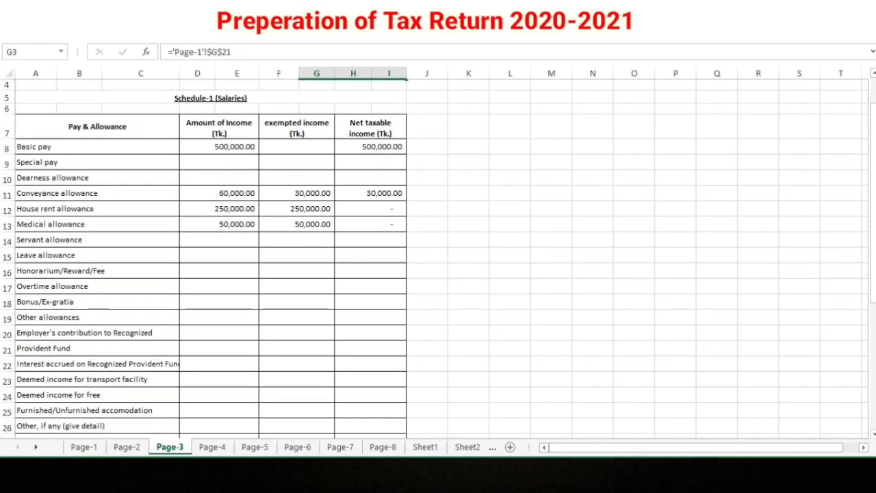
# Step: Examine the basic pay, conveyance, house rent and medical allowance entries in Schedule-1, including the allowances' exempted amounts
pyautogui.click(219, 147)
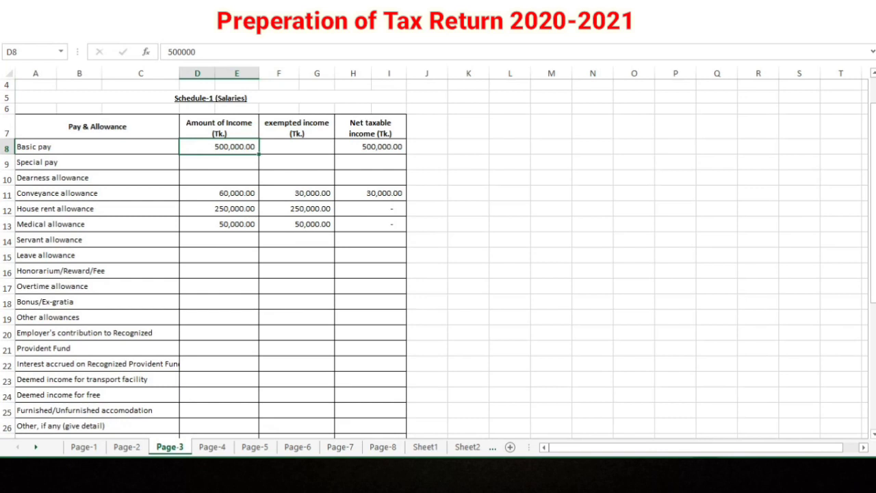
pyautogui.click(219, 193)
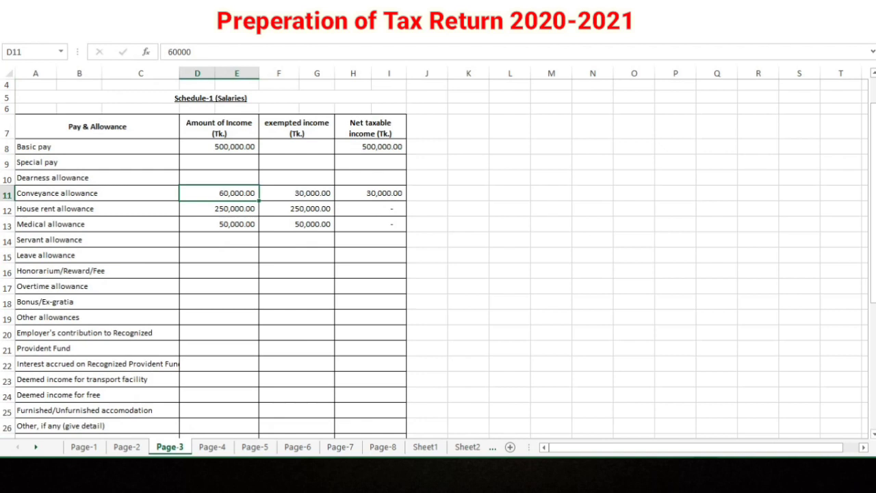
pyautogui.click(296, 193)
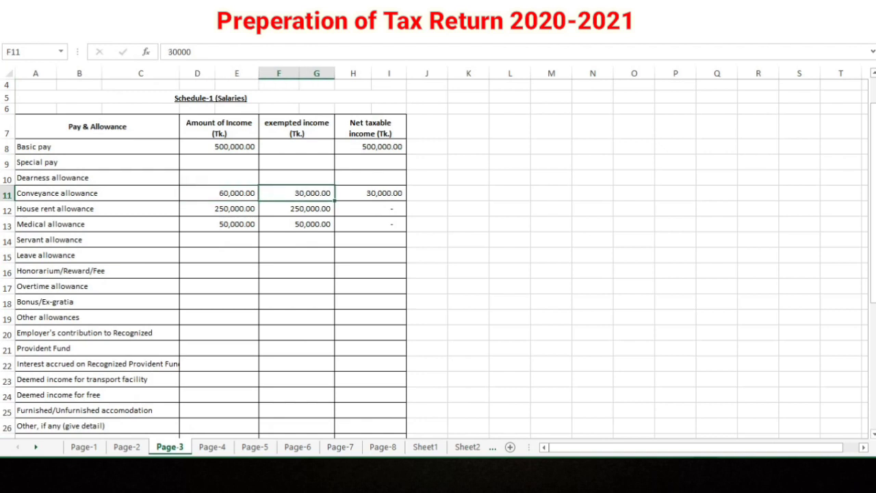
pyautogui.click(370, 193)
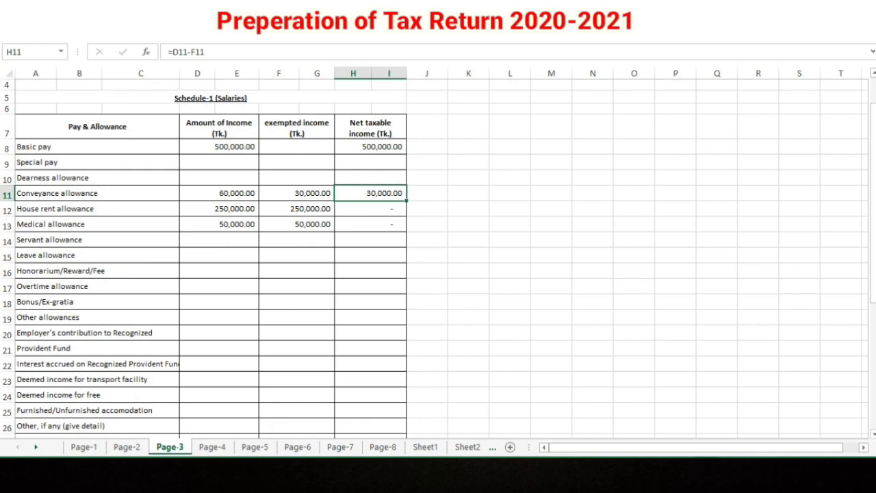
pyautogui.click(219, 209)
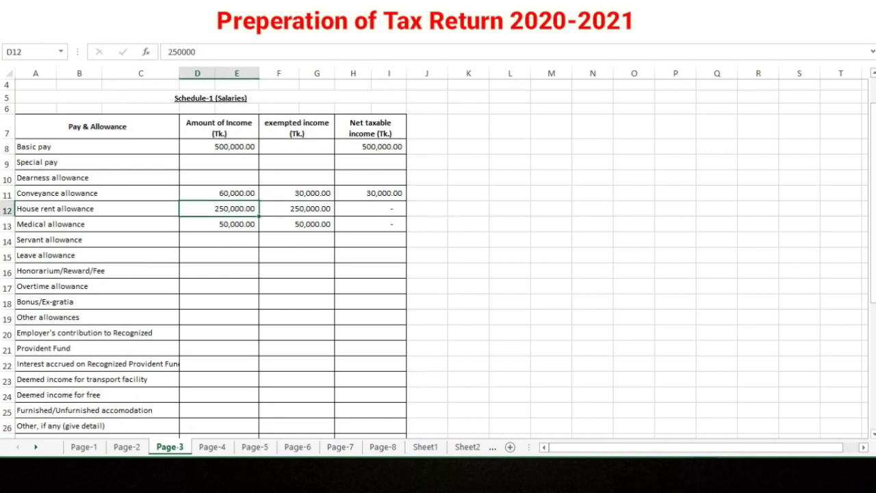
pyautogui.click(296, 209)
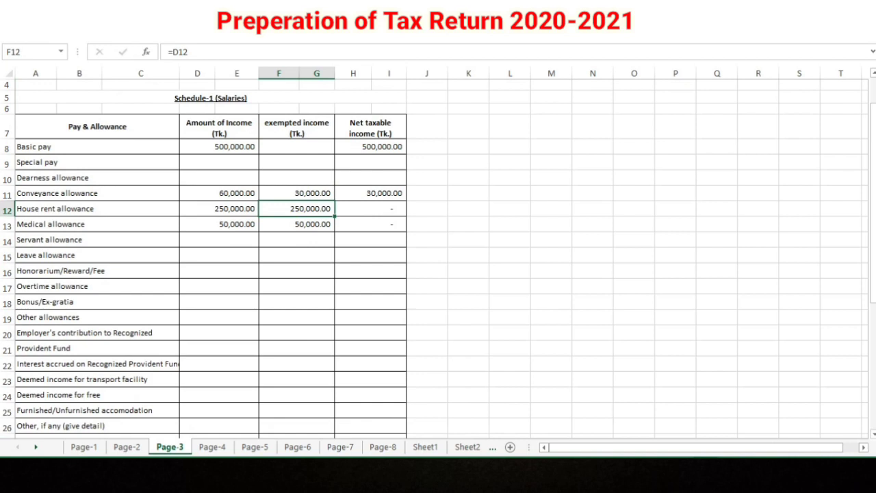
pyautogui.click(218, 225)
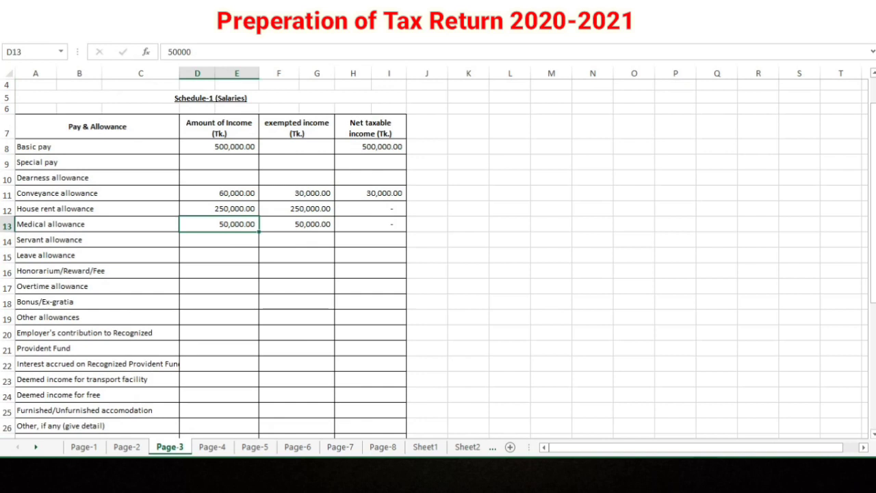
pyautogui.click(296, 224)
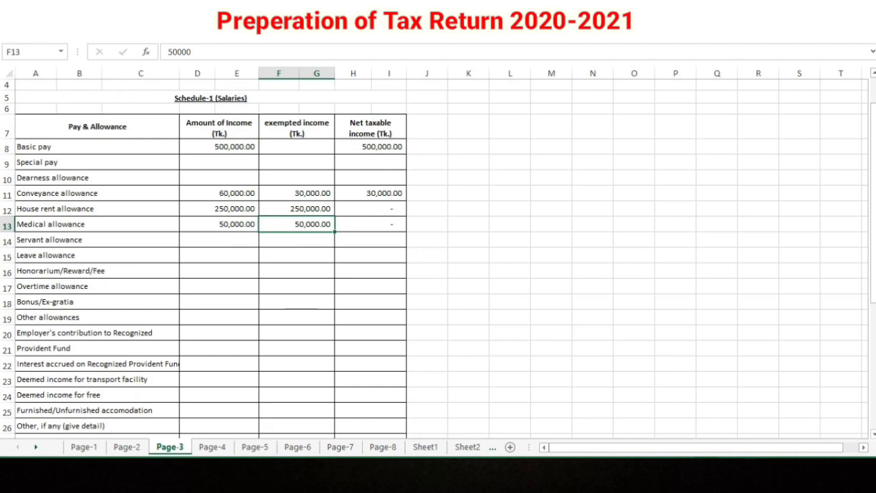
# Step: Inspect the net taxable income formulas for basic pay, conveyance allowance and total salary in Schedule-1
pyautogui.click(370, 147)
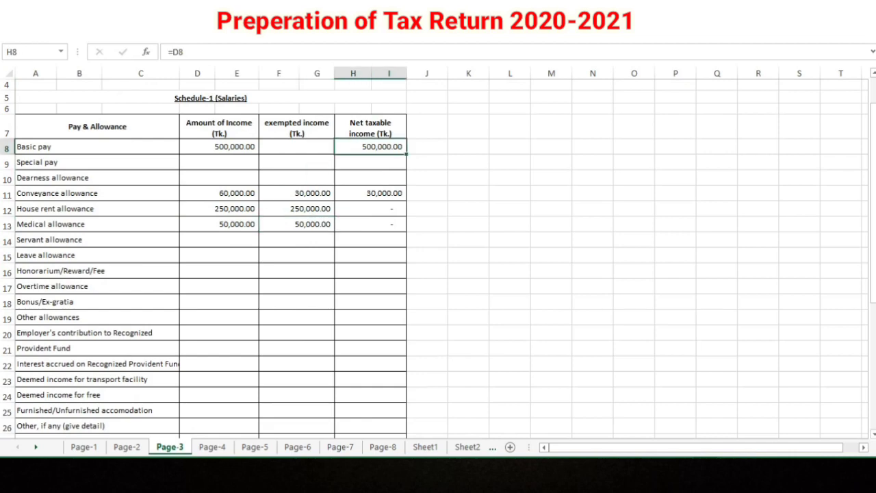
pyautogui.scroll(-1, 370, 147)
pyautogui.press('Down')
pyautogui.press('Down')
pyautogui.press('Down')
pyautogui.scroll(-2, 438, 254)
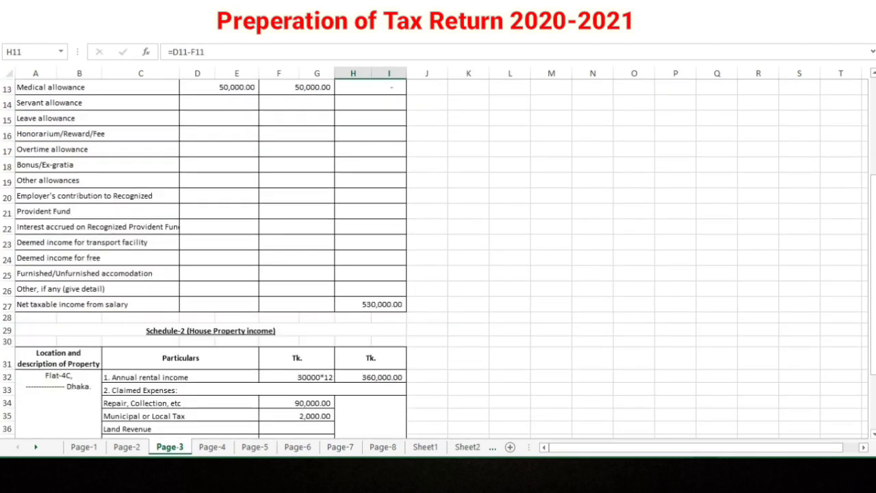
pyautogui.click(370, 304)
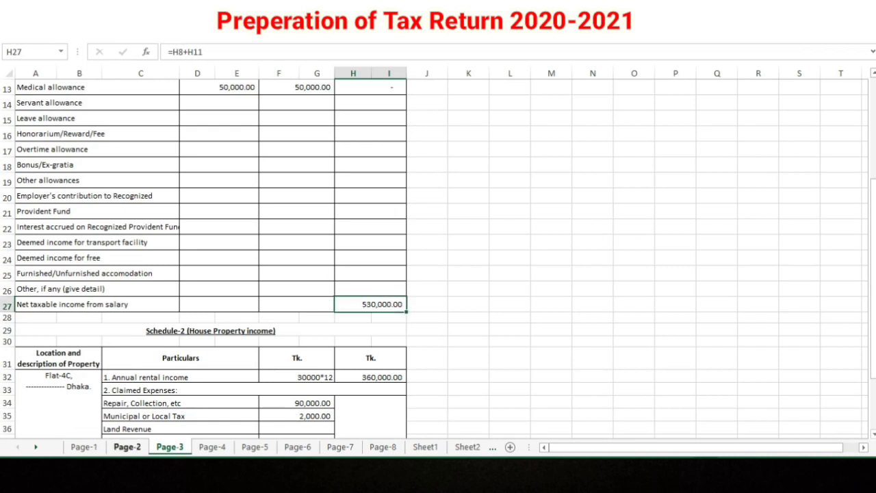
# Step: Trace the house property income entry on Page-2 to Schedule-2 on Page-3 and examine the property's location and description
pyautogui.click(127, 446)
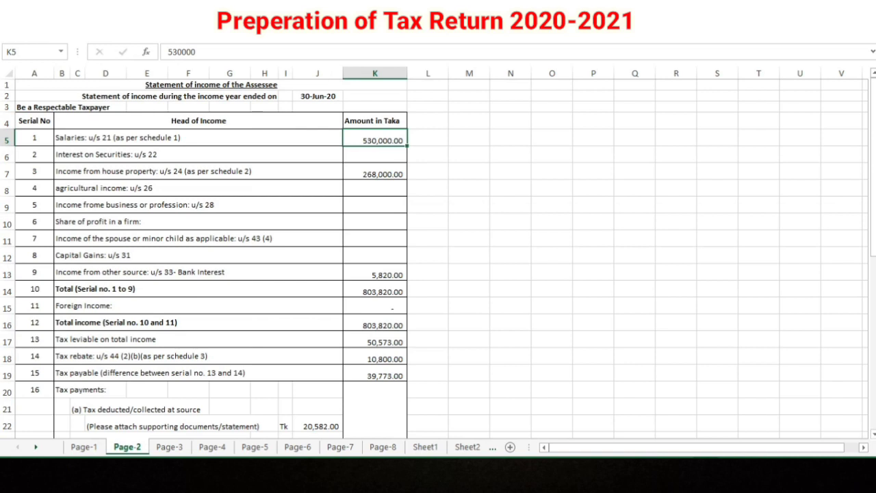
pyautogui.click(375, 172)
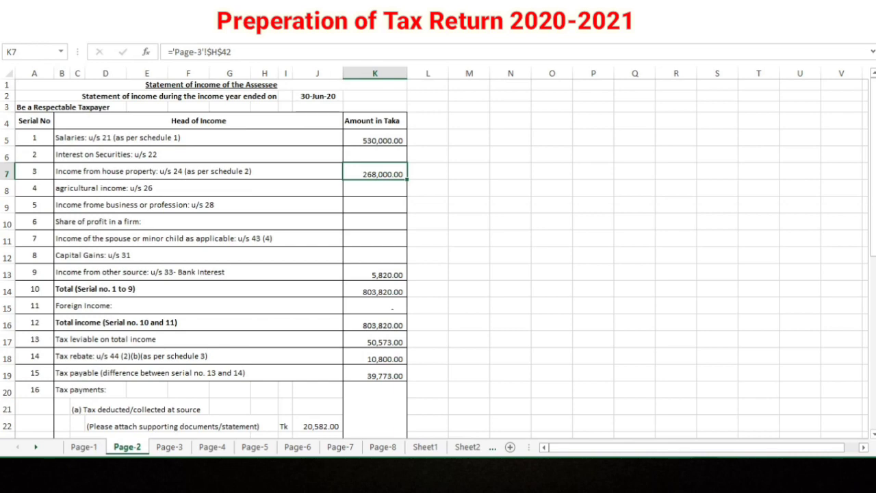
pyautogui.click(170, 447)
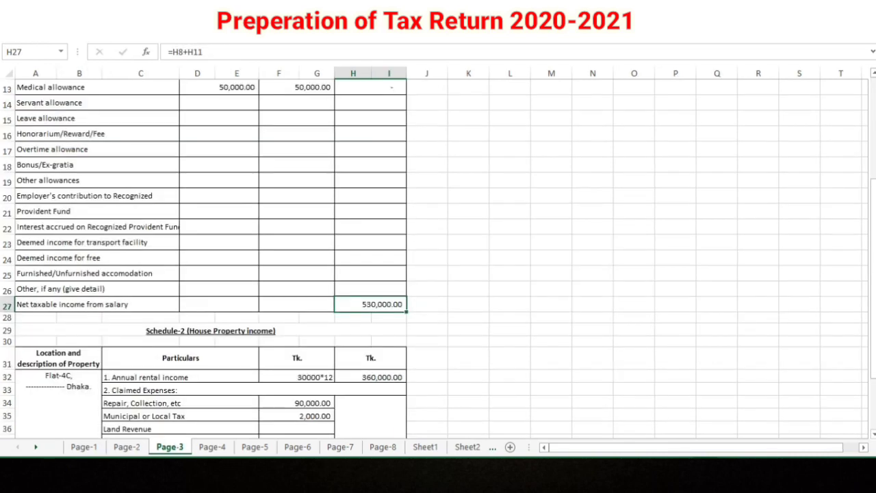
pyautogui.scroll(-4, 434, 258)
pyautogui.click(58, 246)
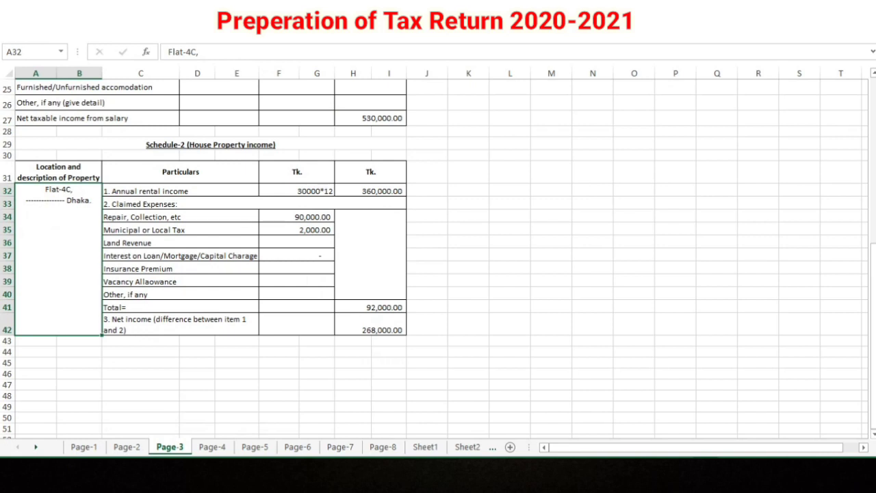
# Step: Examine Schedule-2's annual rental income, repair and municipal tax expenses, and the formulas for total expenses and net income
pyautogui.click(370, 192)
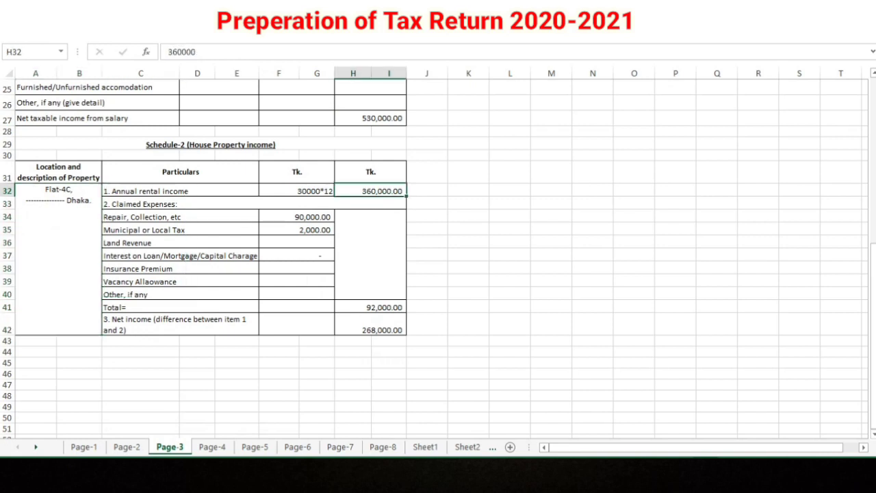
pyautogui.click(296, 217)
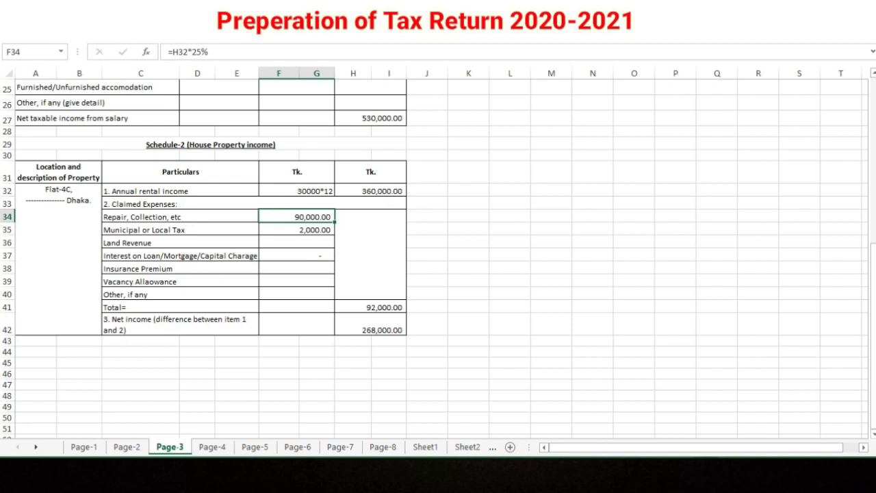
pyautogui.click(297, 230)
pyautogui.click(370, 307)
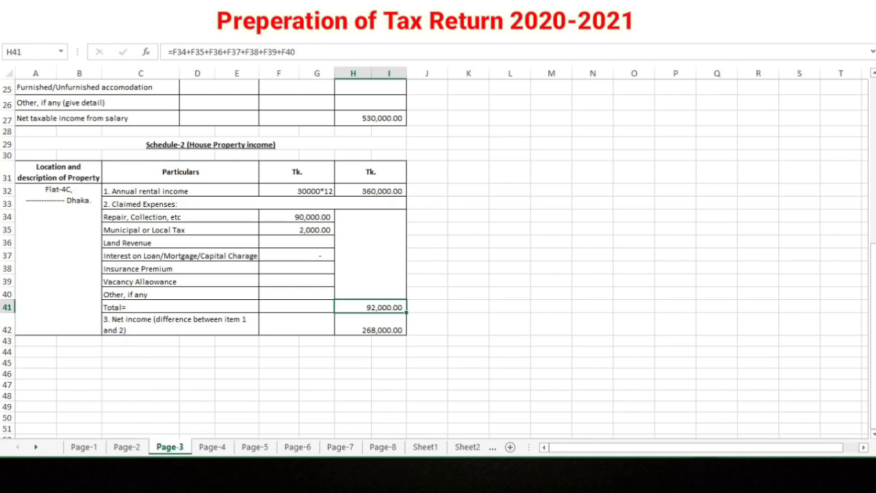
pyautogui.click(370, 325)
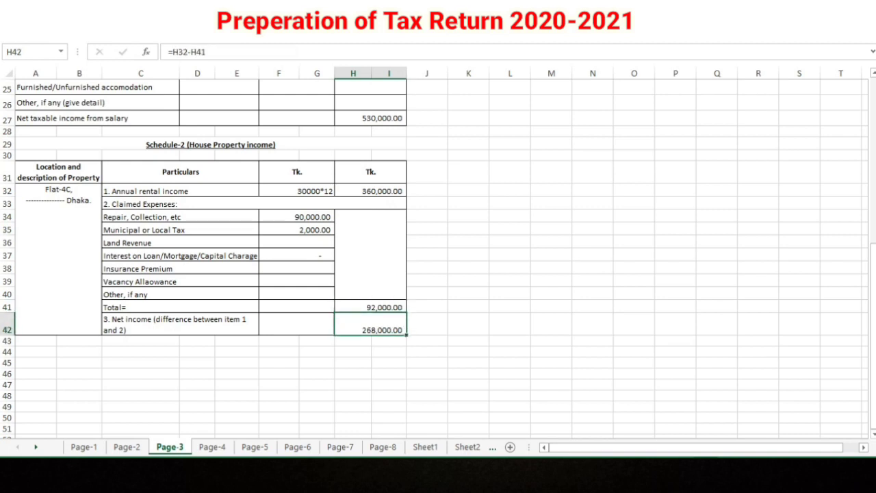
# Step: Examine the bank interest entry and the formula totalling serial nos. 1 to 9 in the statement of income on Page-2
pyautogui.hotkey('ctrl', 'pageup')
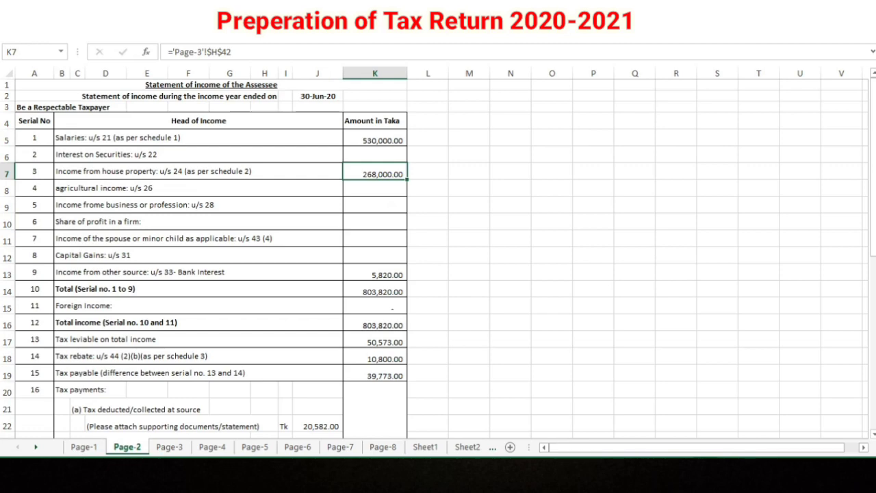
pyautogui.scroll(-1, 438, 260)
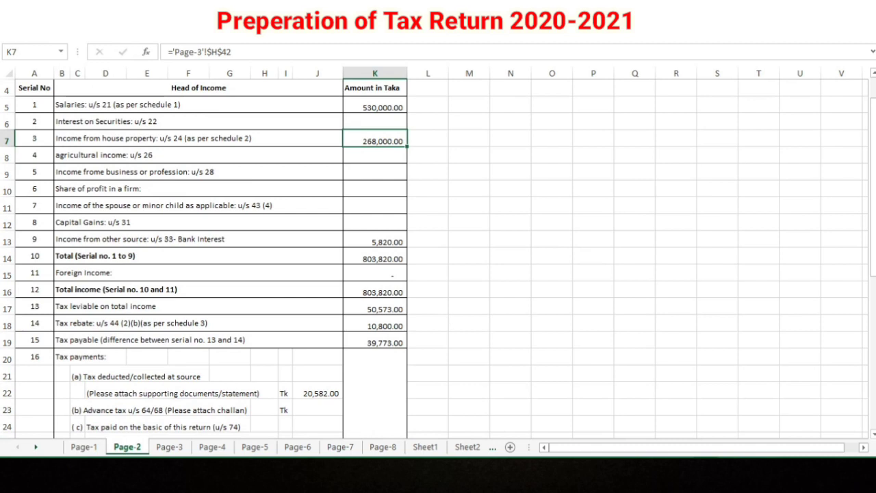
pyautogui.click(375, 241)
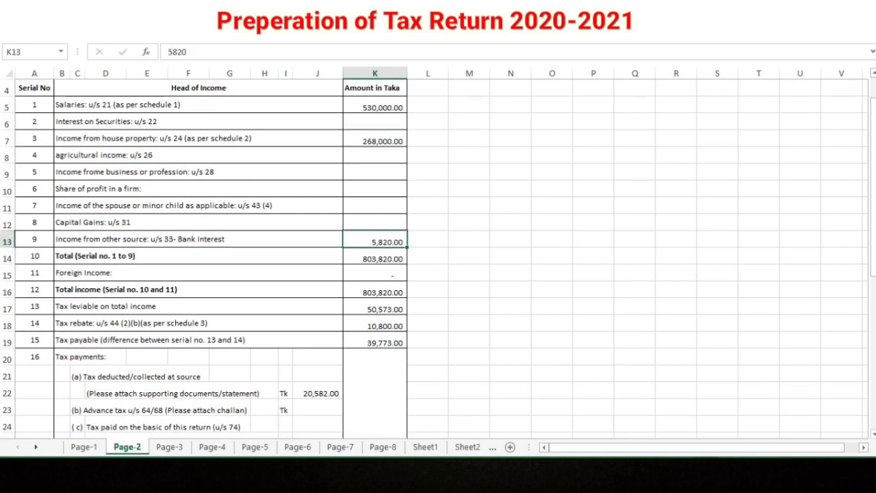
pyautogui.click(375, 257)
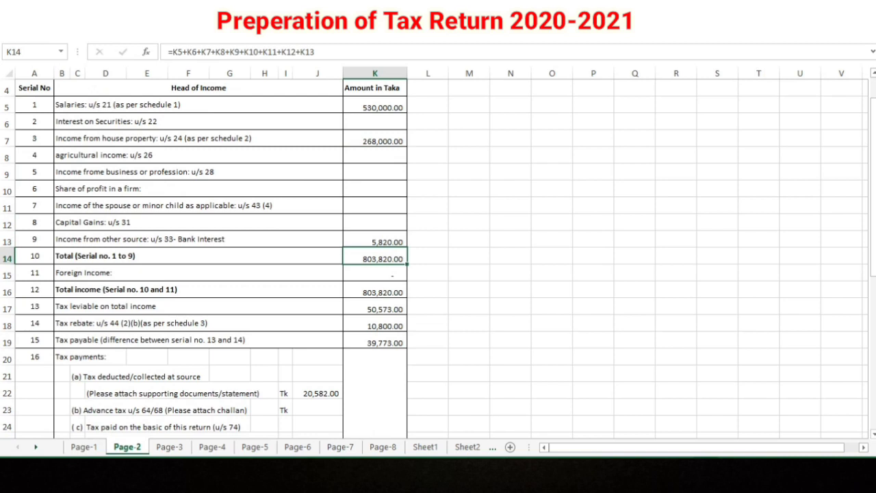
# Step: Inspect the total income reference, the first and second slab amounts, and the second slab's tax formula in Sheet1's tax calculation
pyautogui.click(425, 446)
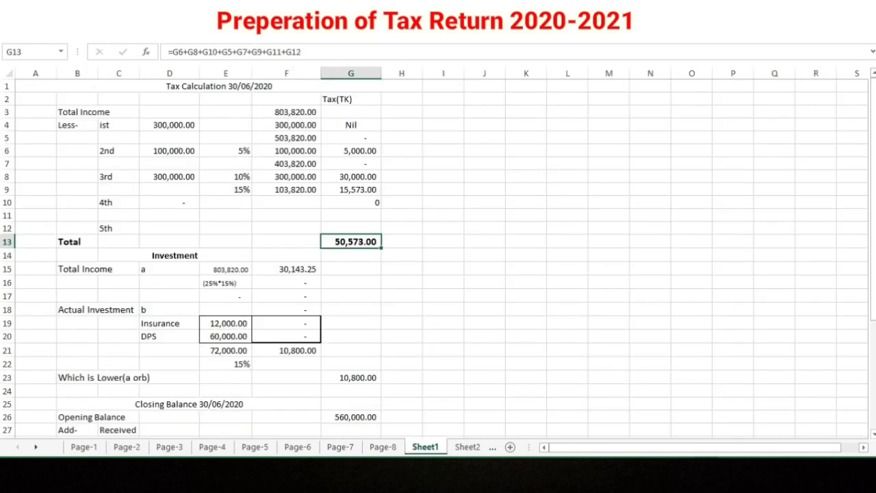
pyautogui.click(286, 112)
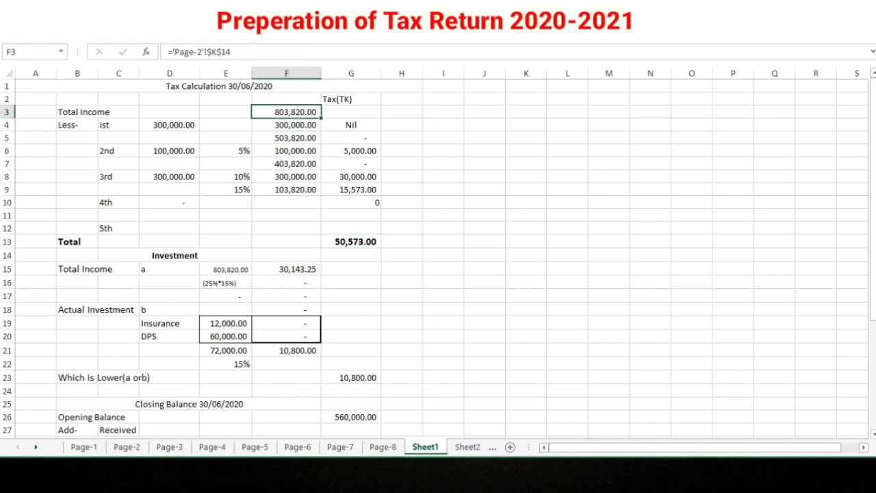
pyautogui.click(170, 125)
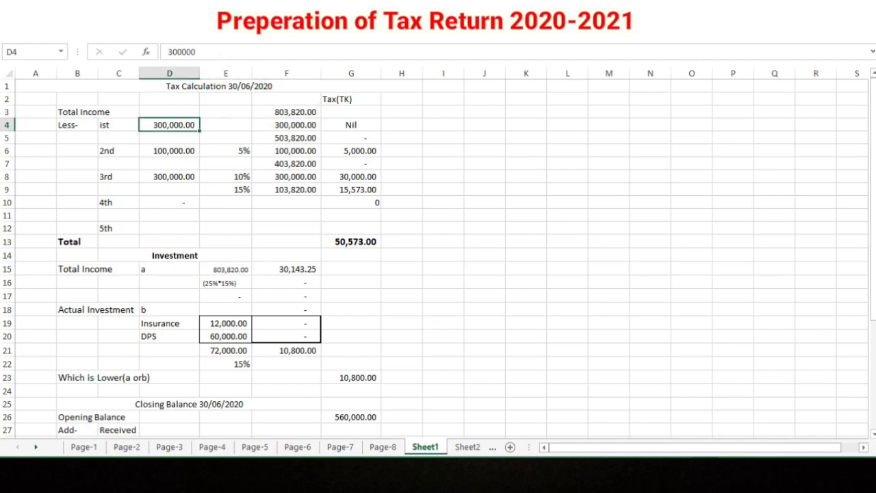
pyautogui.press('Down')
pyautogui.press('Down')
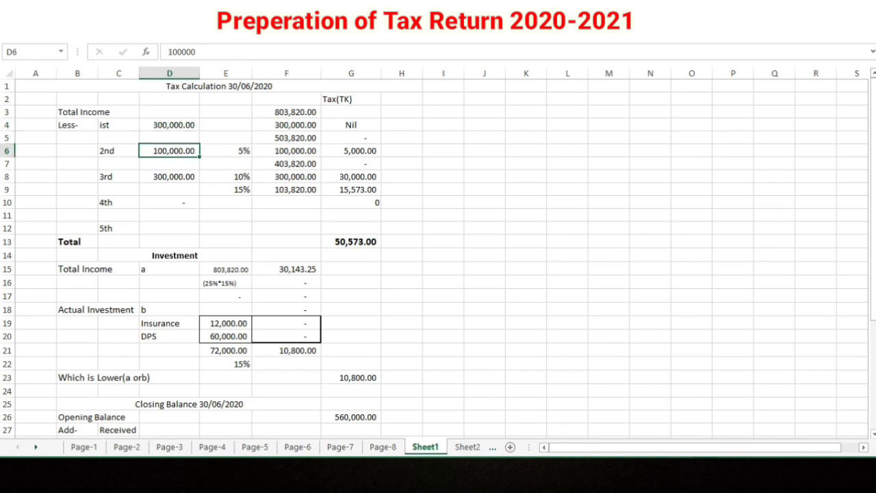
pyautogui.click(351, 151)
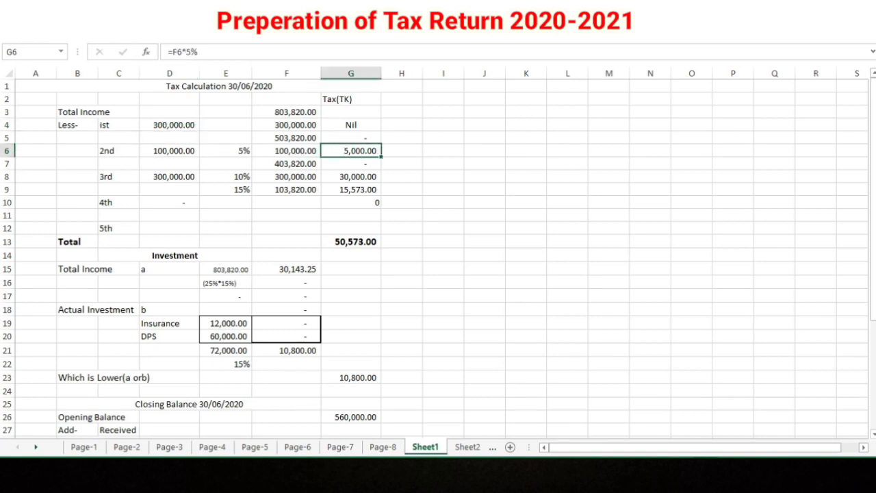
# Step: Inspect the third slab amount, its tax formula, the 15% slab calculation and the total tax formula on Sheet1
pyautogui.click(170, 177)
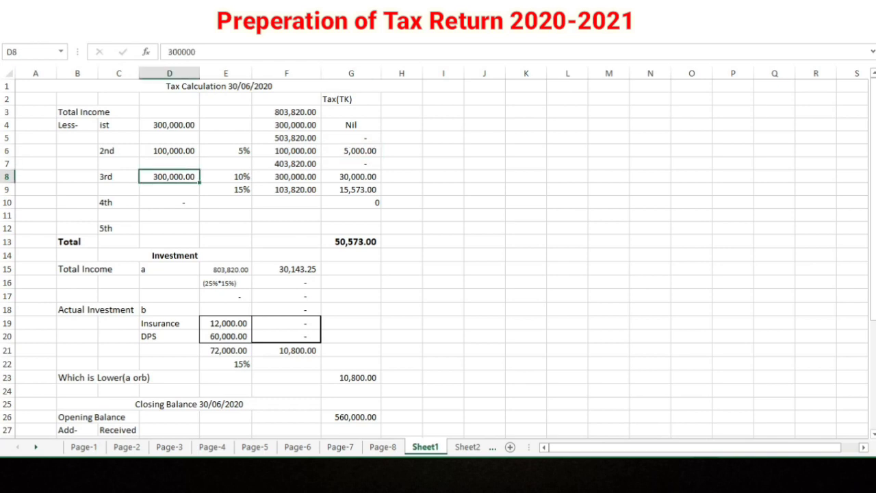
pyautogui.click(351, 176)
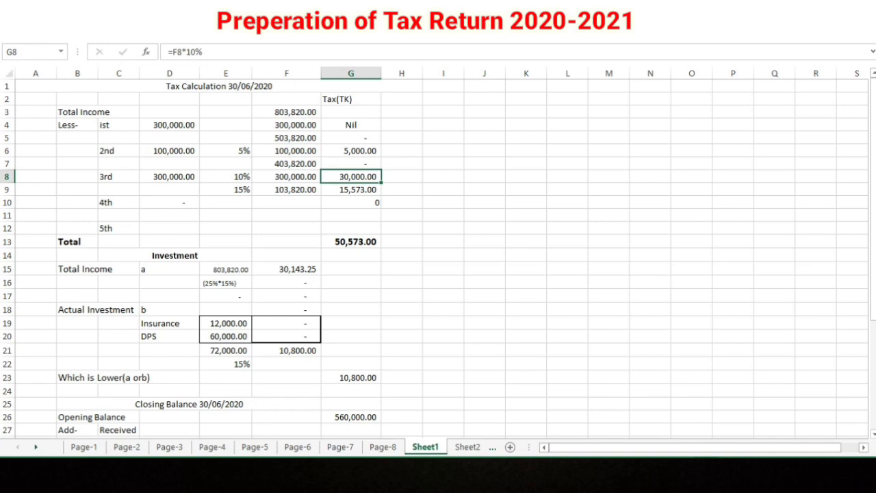
pyautogui.click(225, 190)
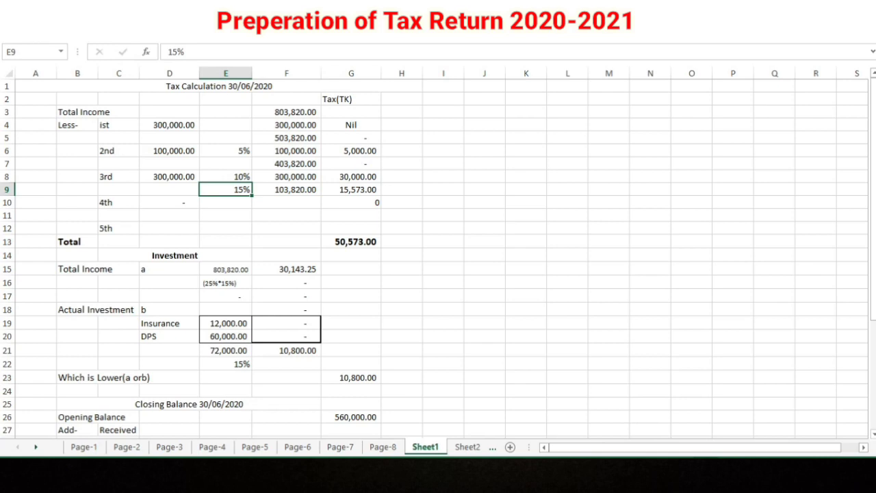
pyautogui.click(351, 190)
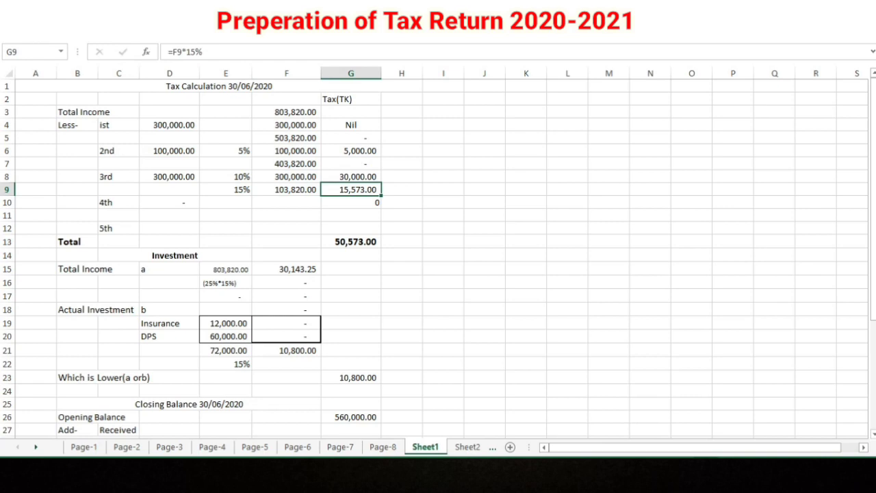
pyautogui.click(351, 242)
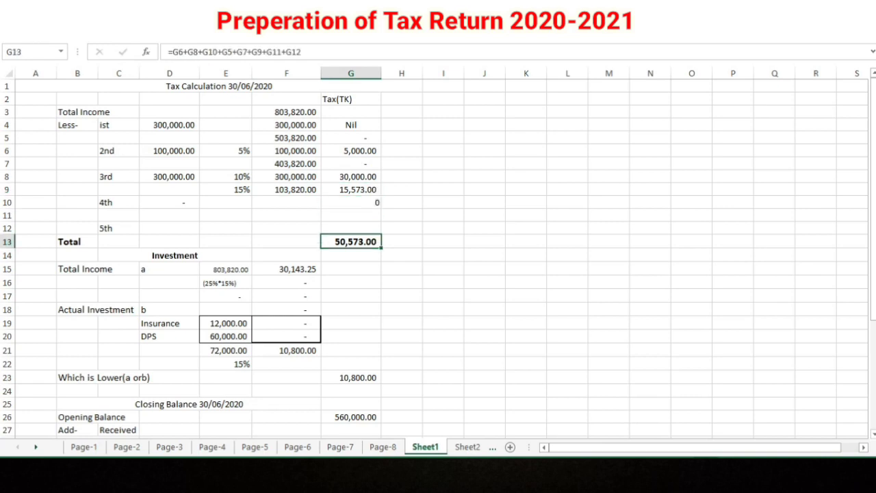
# Step: Inspect the total income, tax leviable and tax rebate cells in the statement of income on Page-2
pyautogui.click(127, 446)
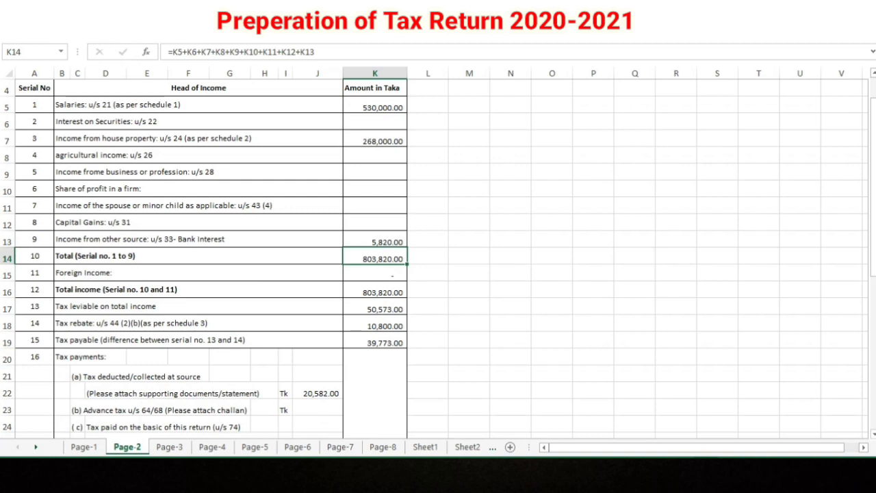
pyautogui.click(375, 292)
pyautogui.click(375, 309)
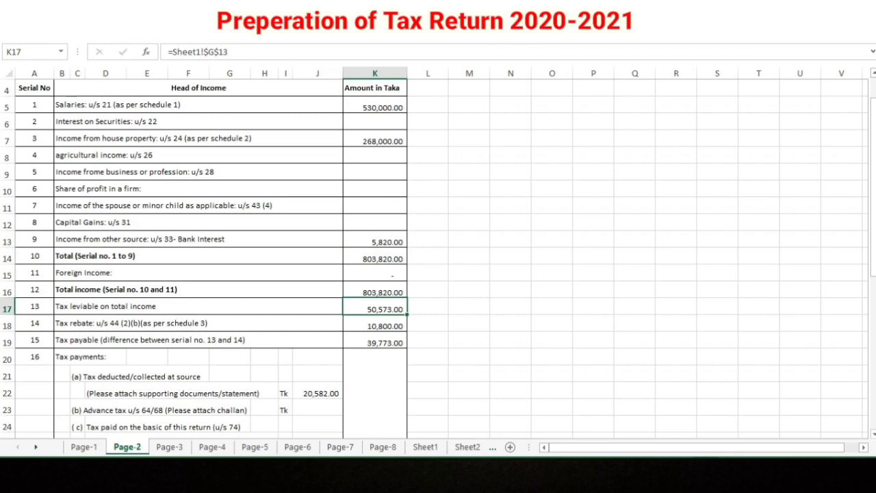
pyautogui.click(375, 325)
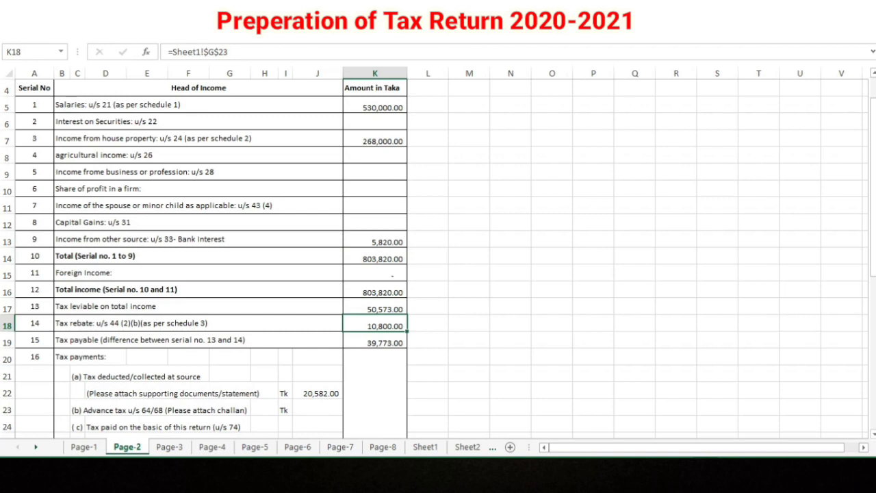
# Step: Examine the rebate calculation based on total income in Sheet1's Investment section, including its 25%*15% rate
pyautogui.click(425, 446)
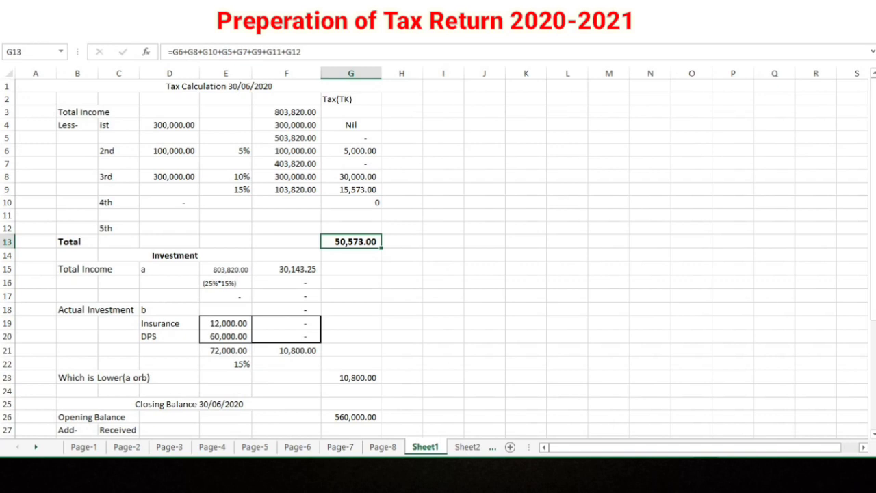
pyautogui.click(225, 268)
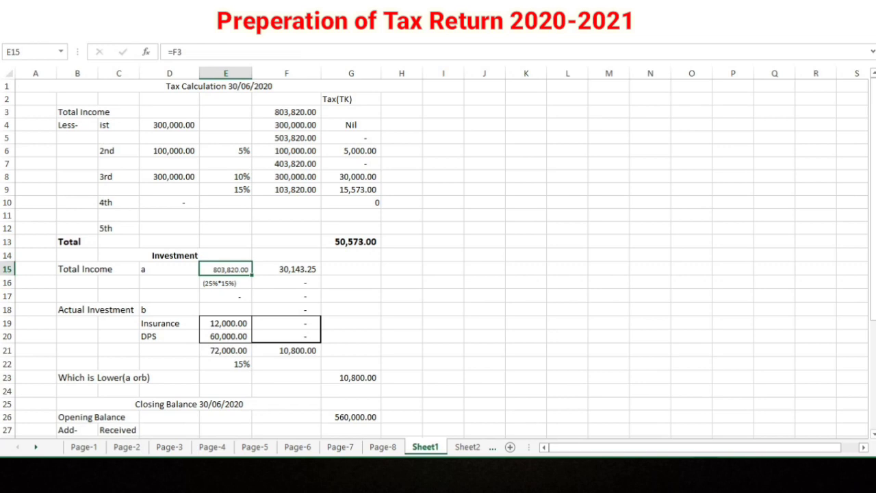
pyautogui.click(286, 269)
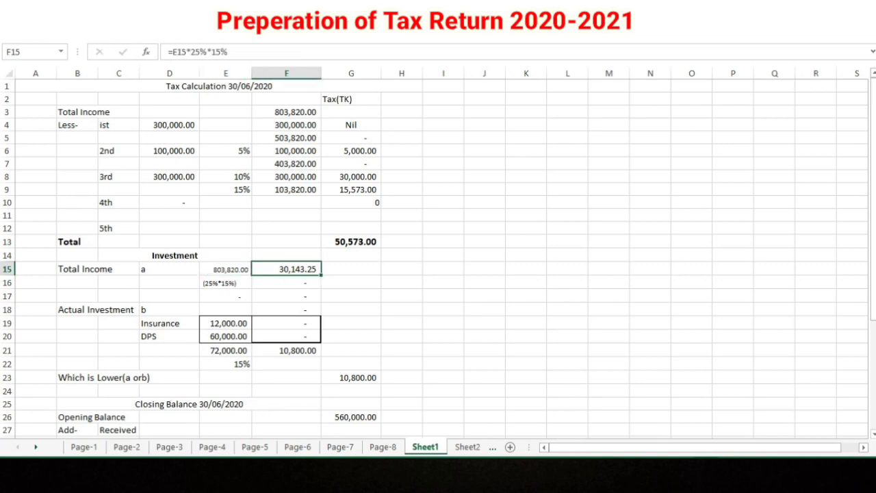
pyautogui.click(226, 283)
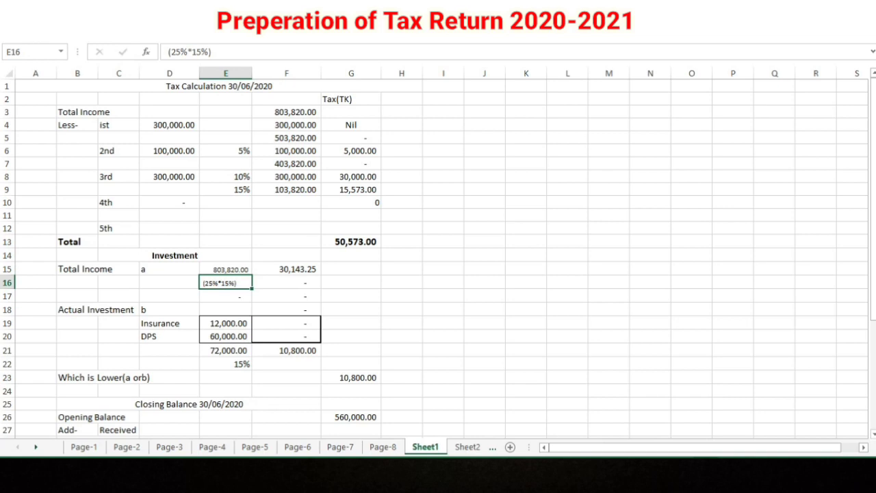
# Step: Examine the insurance, DPS and total investment cells with their 15% rebate formula, and compare with the rebate based on total income
pyautogui.click(226, 323)
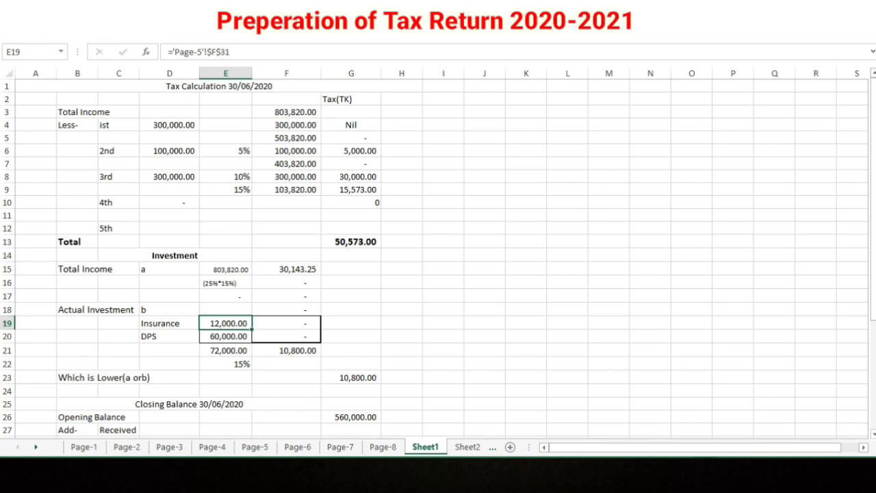
pyautogui.click(226, 337)
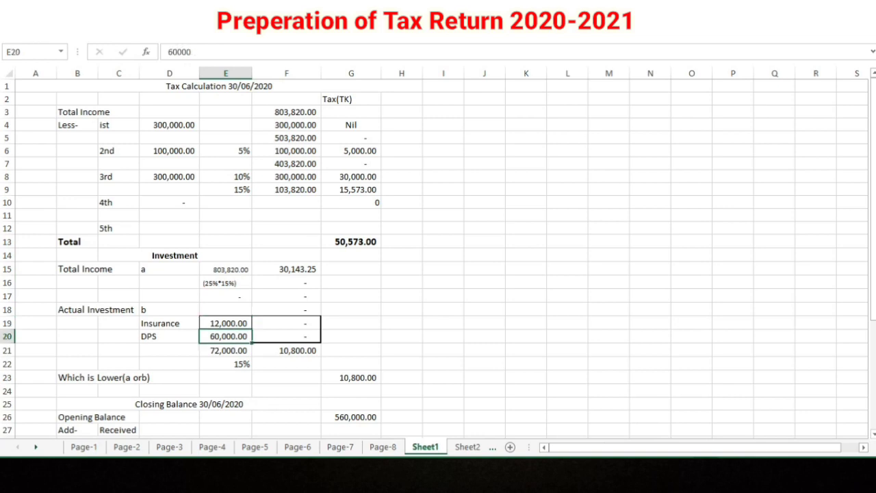
pyautogui.click(226, 350)
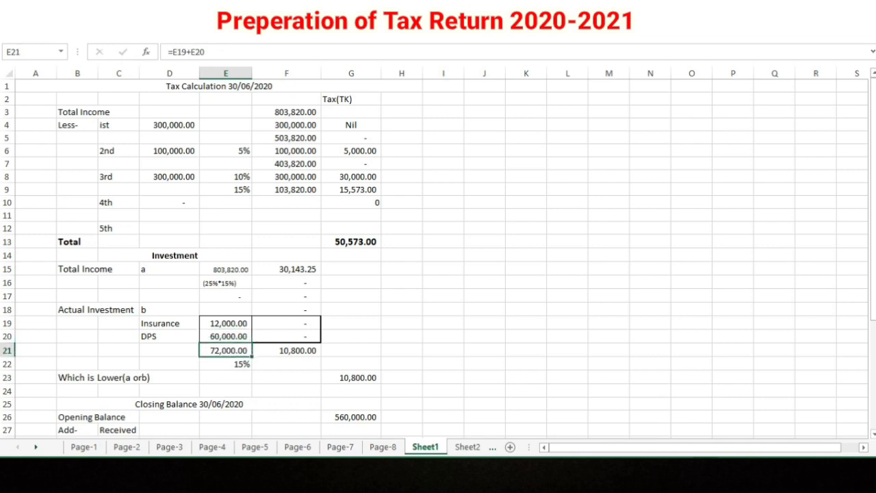
pyautogui.click(226, 364)
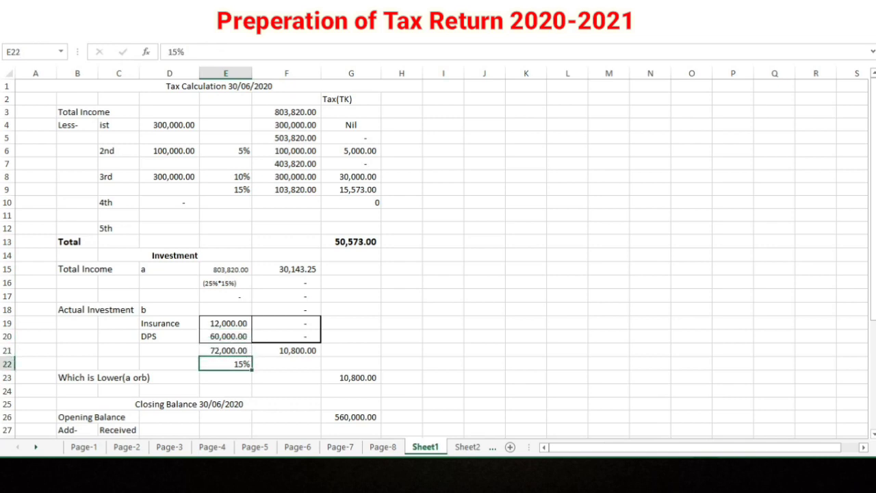
pyautogui.click(286, 350)
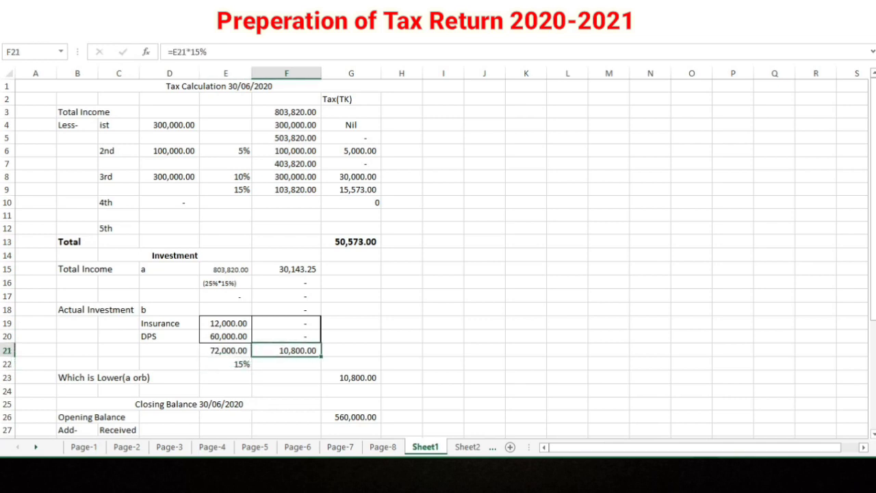
pyautogui.click(287, 269)
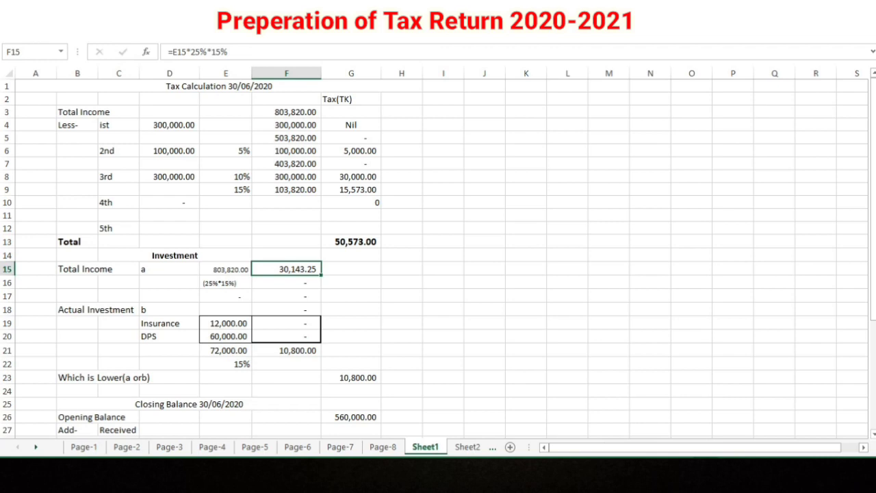
# Step: Inspect the lower-of-a-or-b rebate cell on Sheet1 and the tax payable formula on Page-2
pyautogui.click(351, 378)
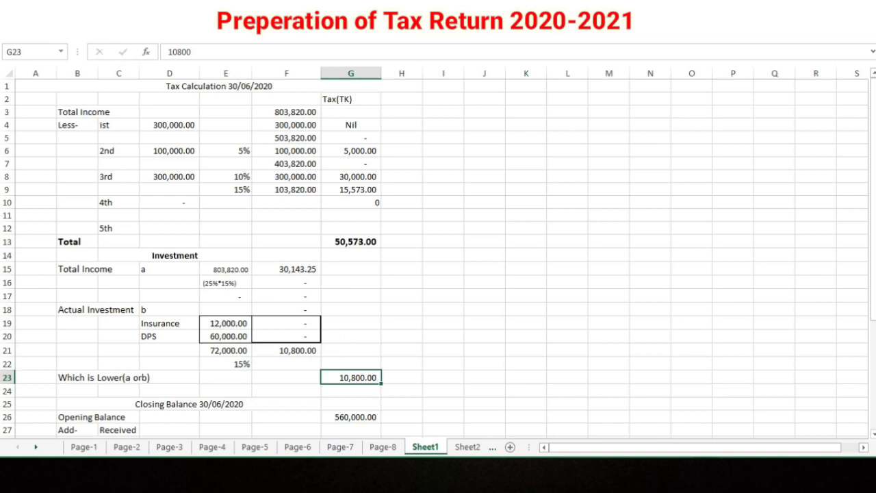
pyautogui.click(127, 447)
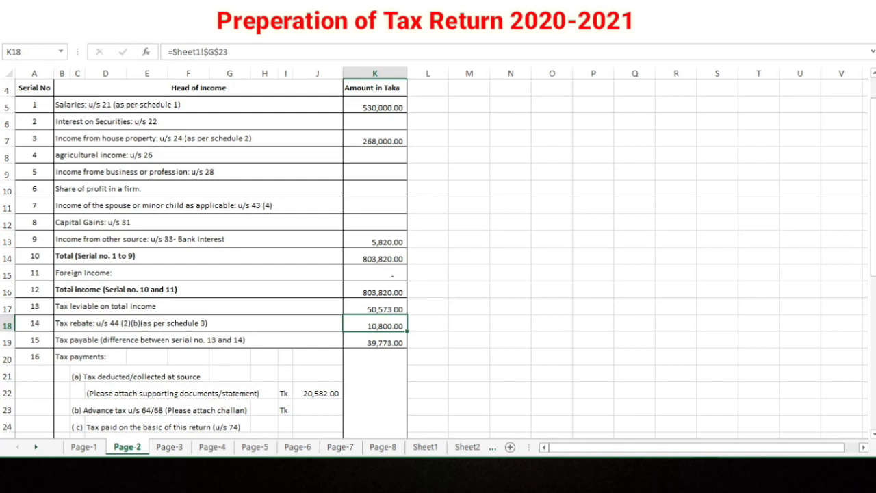
pyautogui.click(375, 341)
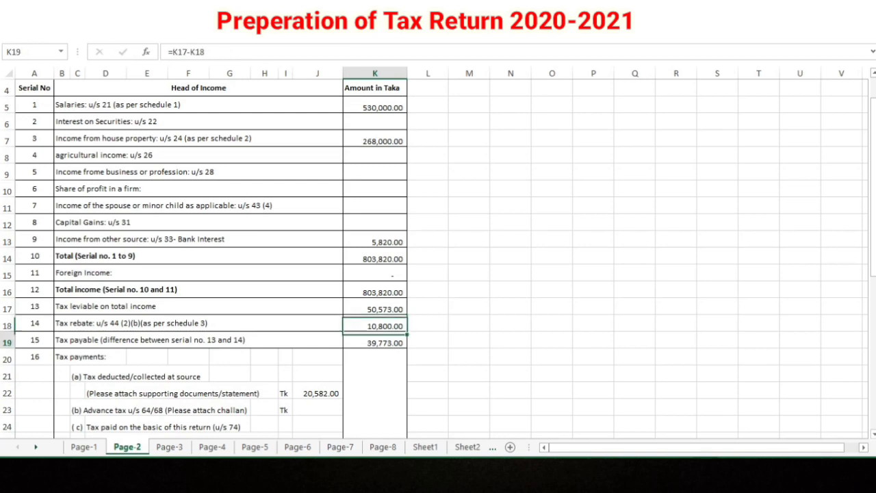
# Step: Examine the tax deducted at source amount on Page-2 alongside the bank interest income cell
pyautogui.scroll(-2, 438, 260)
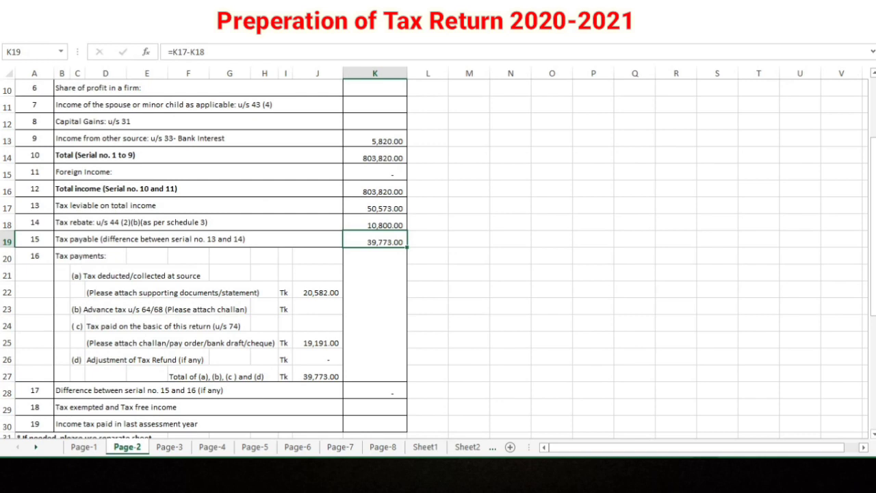
pyautogui.click(318, 292)
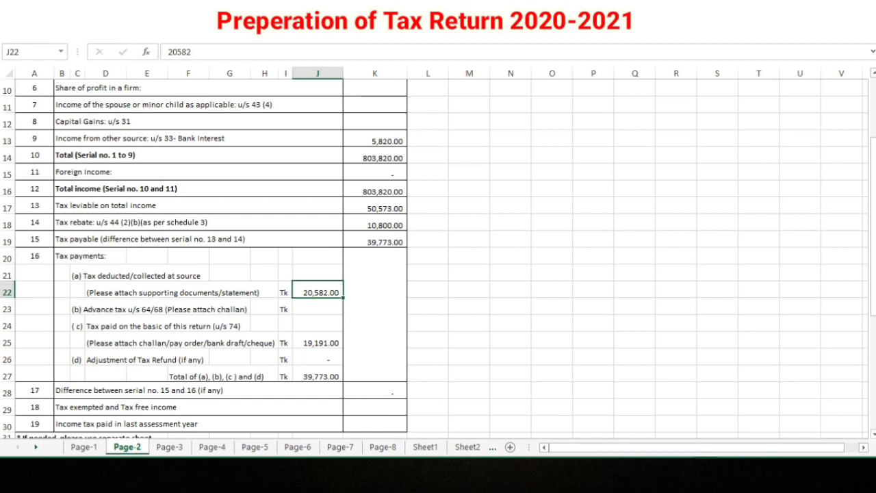
pyautogui.click(375, 139)
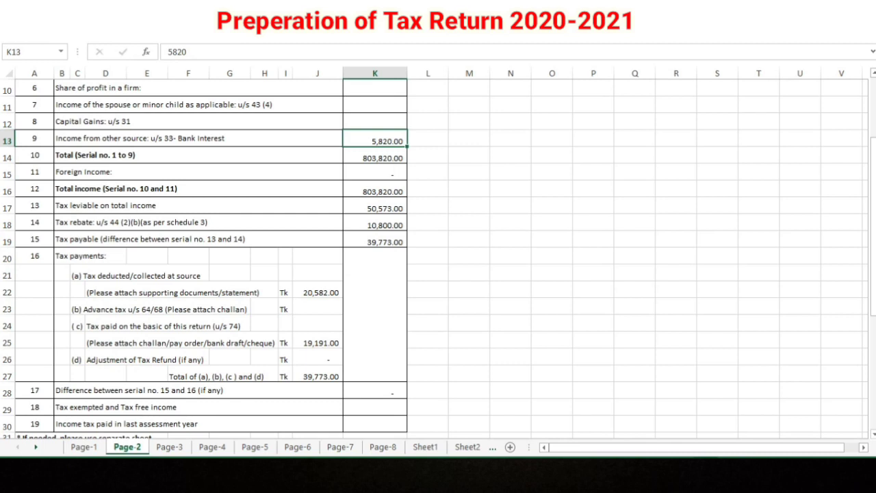
pyautogui.click(318, 291)
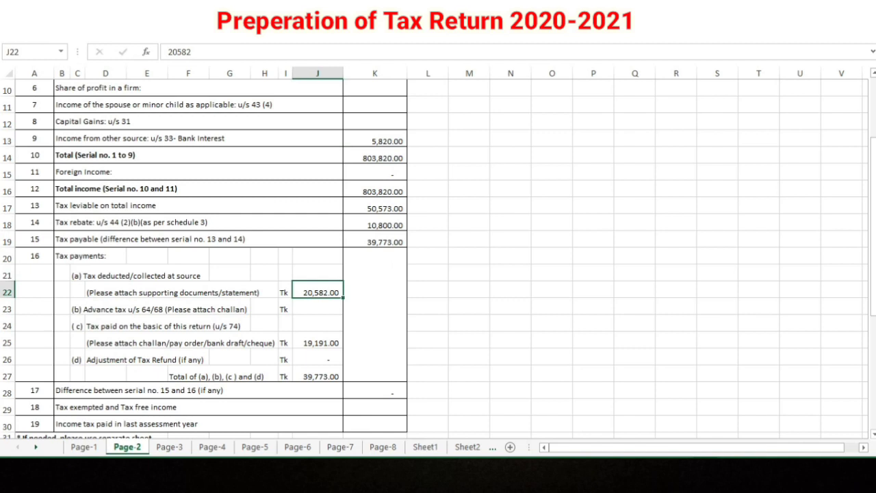
# Step: Inspect the tax paid with this return, the total tax payments formula, and the difference between serial no. 15 and 16
pyautogui.press('Down')
pyautogui.press('Down')
pyautogui.press('Down')
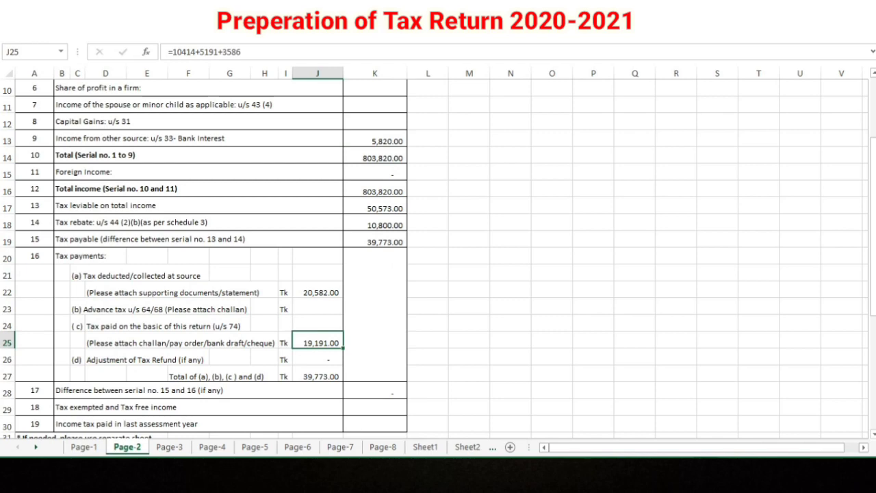
pyautogui.scroll(-1, 438, 260)
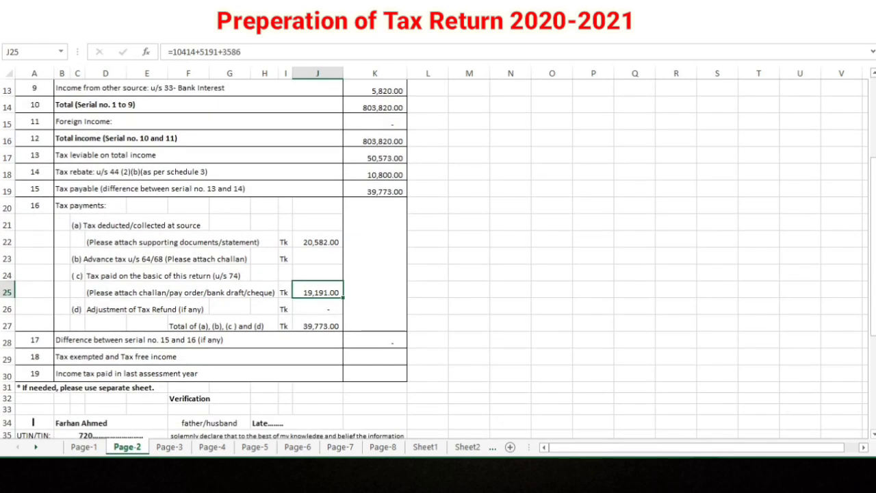
pyautogui.press('Down')
pyautogui.press('Down')
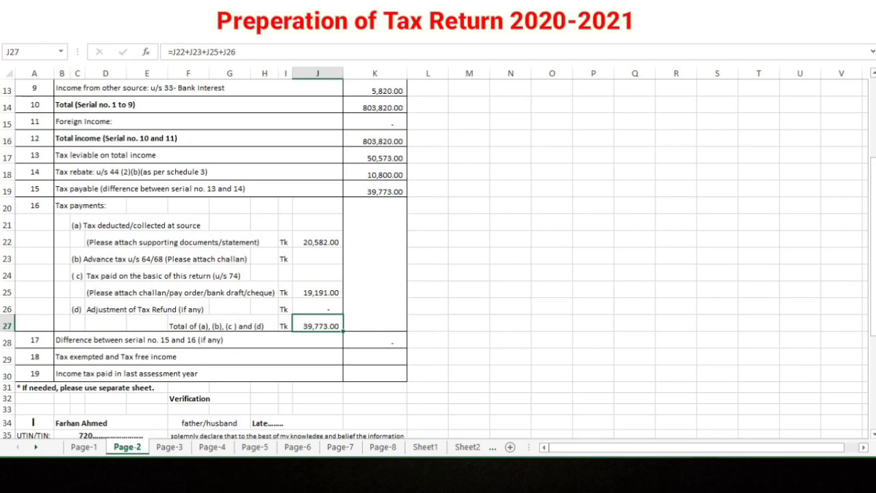
pyautogui.press('Right')
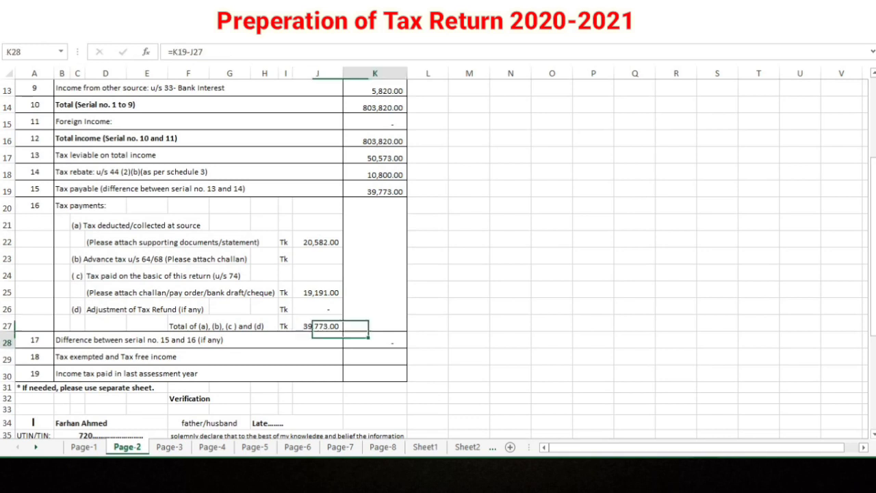
pyautogui.press('Down')
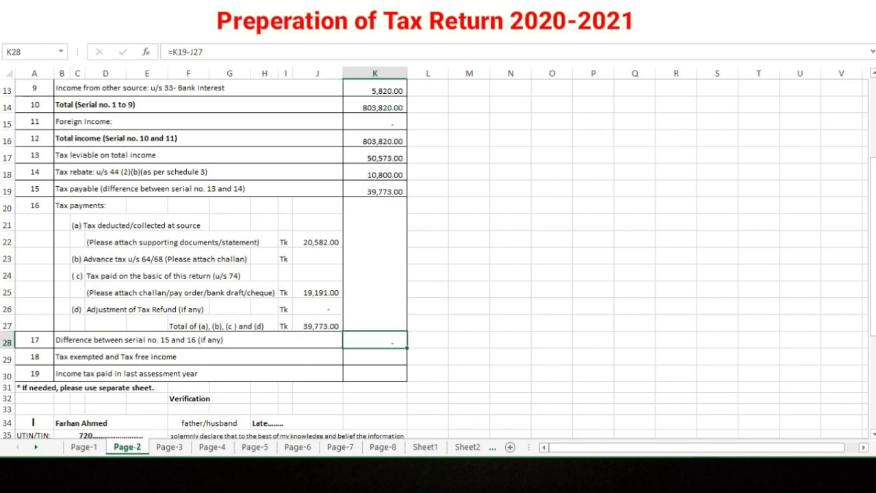